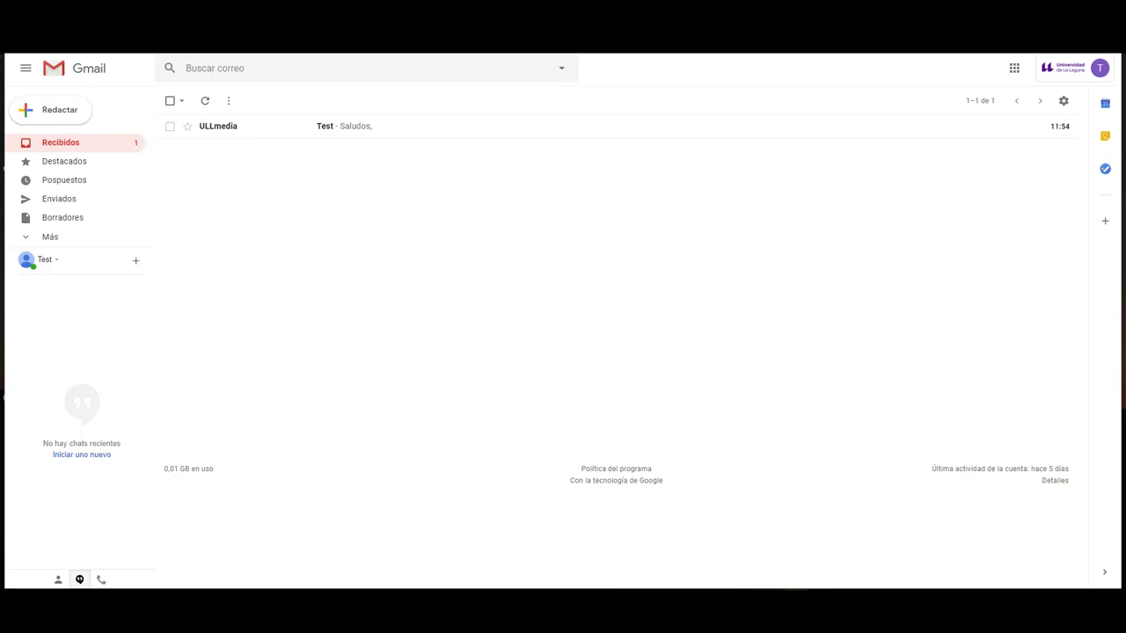
- Open Gmail's full settings and scroll the General tab down to the Firma section
left_click(1061, 101)
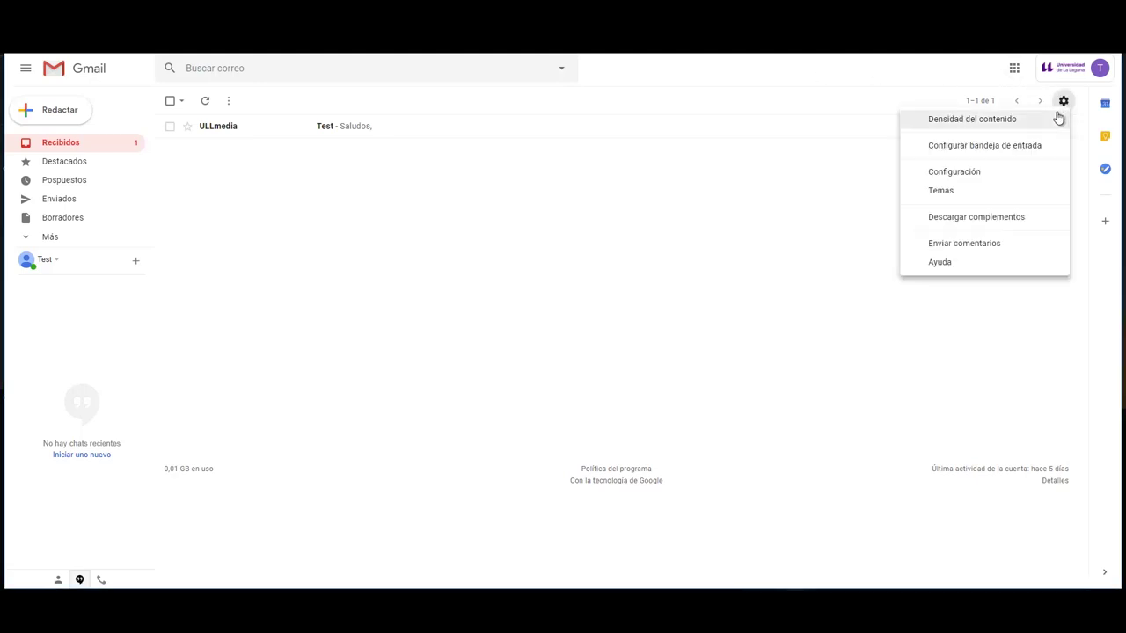
left_click(1010, 171)
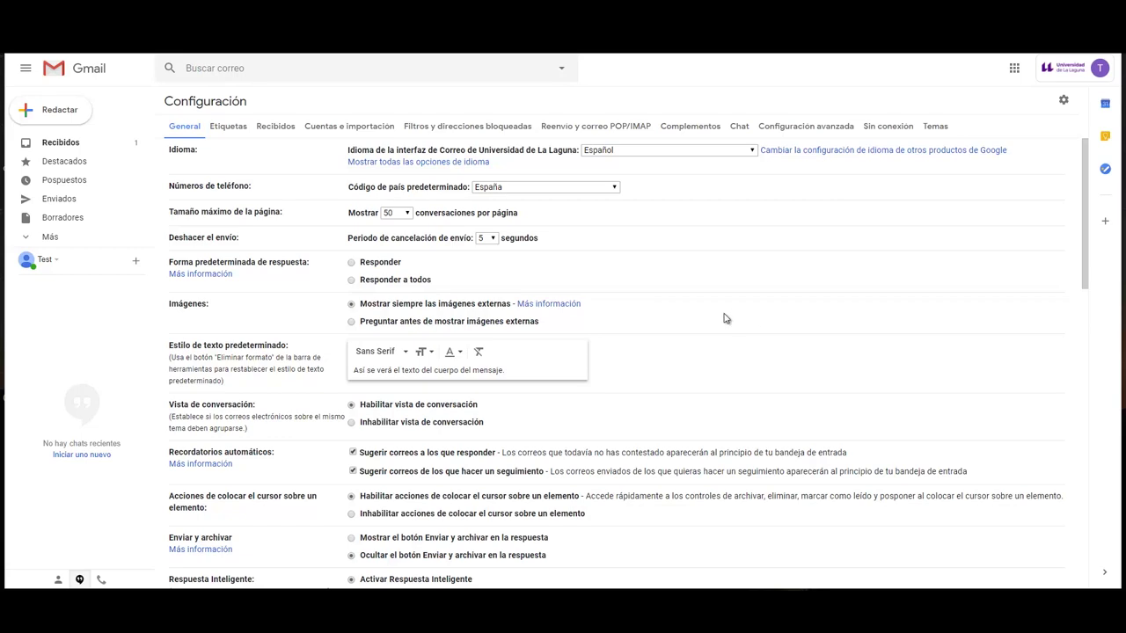
scroll(725, 318, "down", 3)
scroll(725, 318, "down", 7)
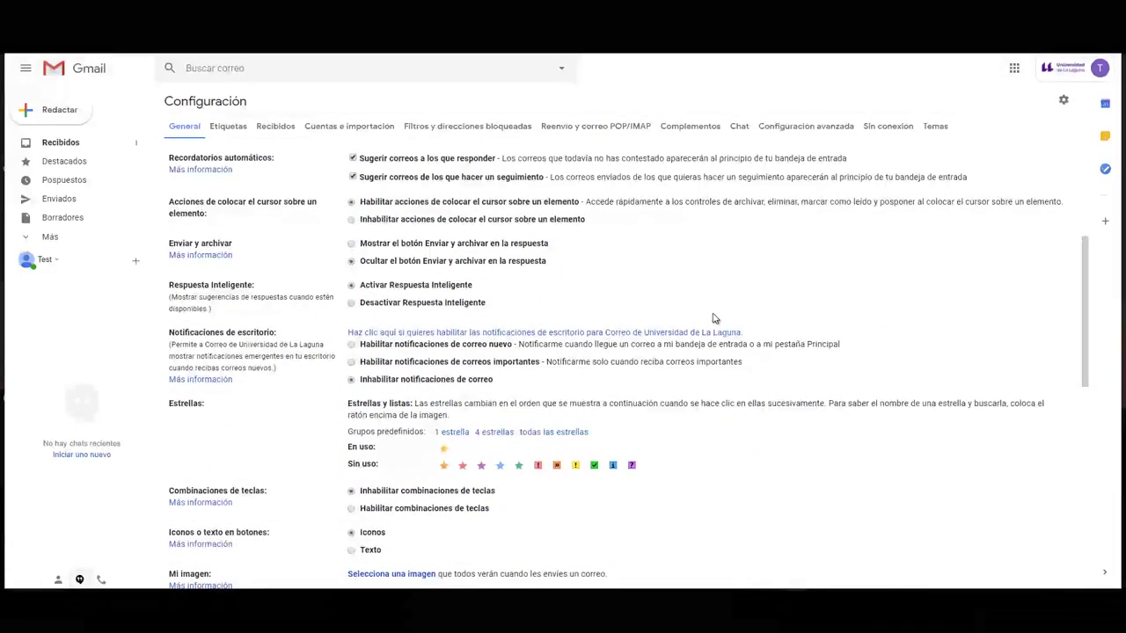
scroll(680, 307, "down", 6)
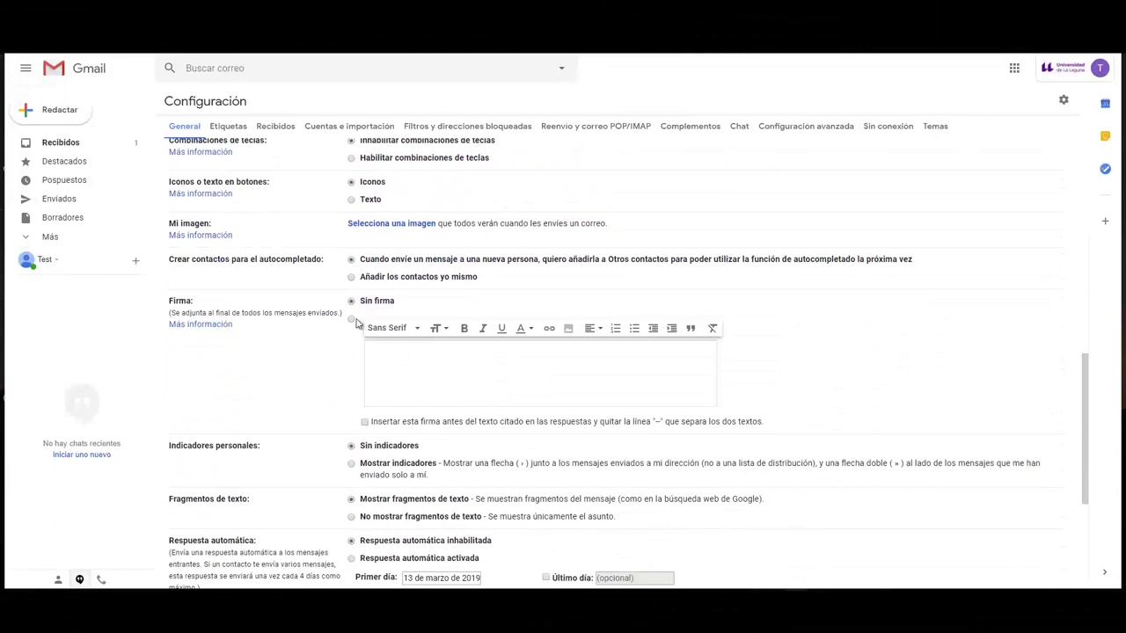
scroll(343, 302, "down", 1)
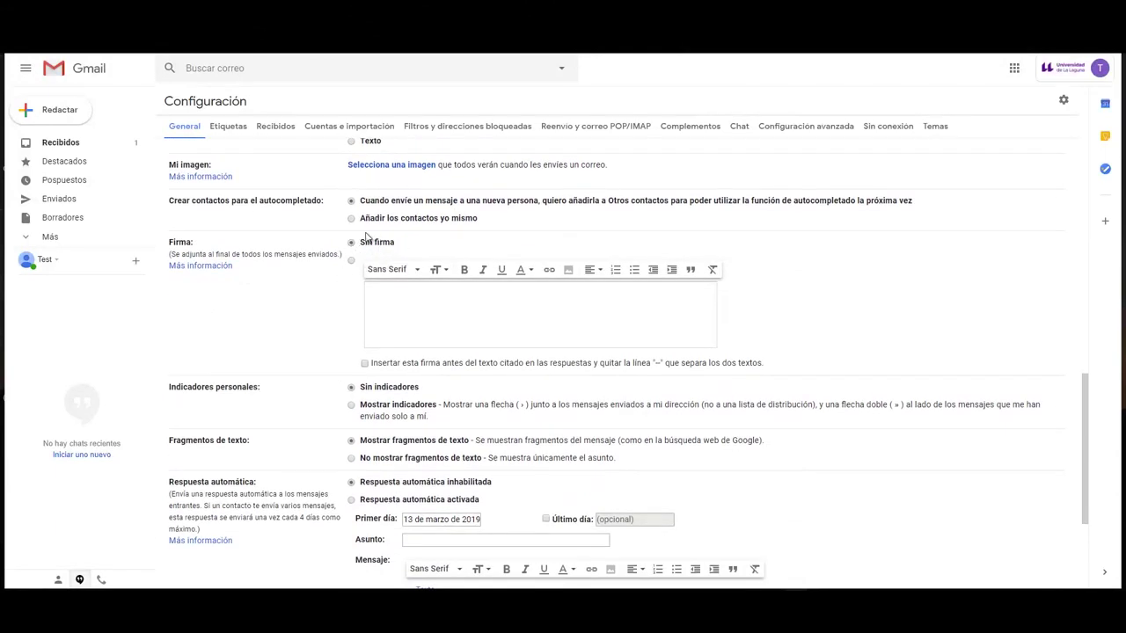
- Enable a custom signature with three lines: full name, user ID and 'Estudiante del Grado XXXX'
left_click(351, 261)
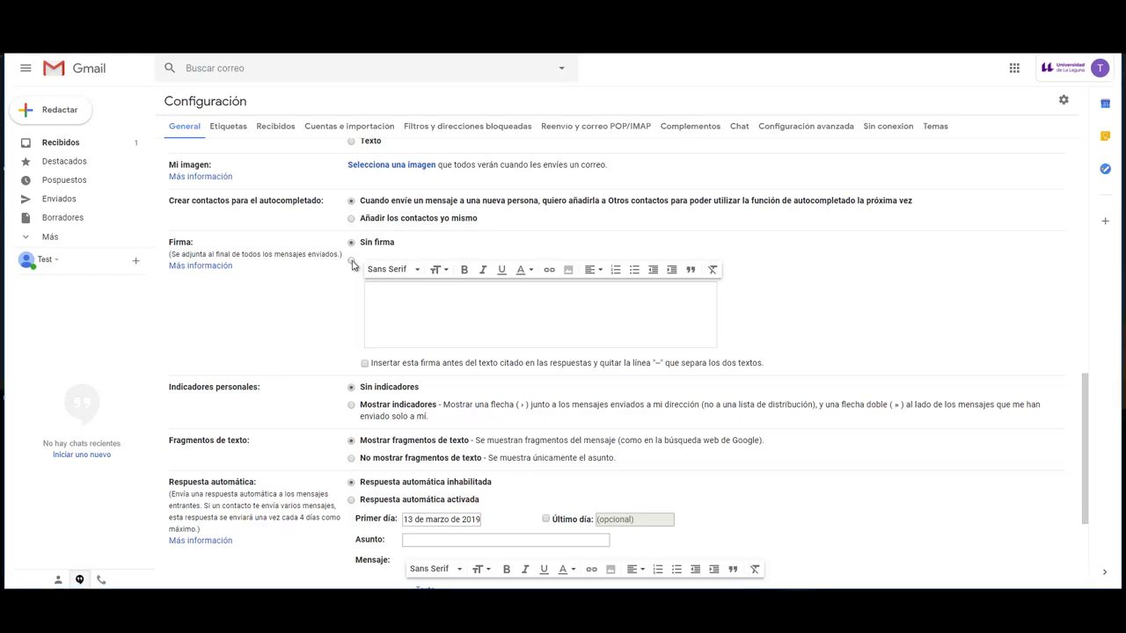
left_click(389, 302)
type("Nombre Apellido1 Apell")
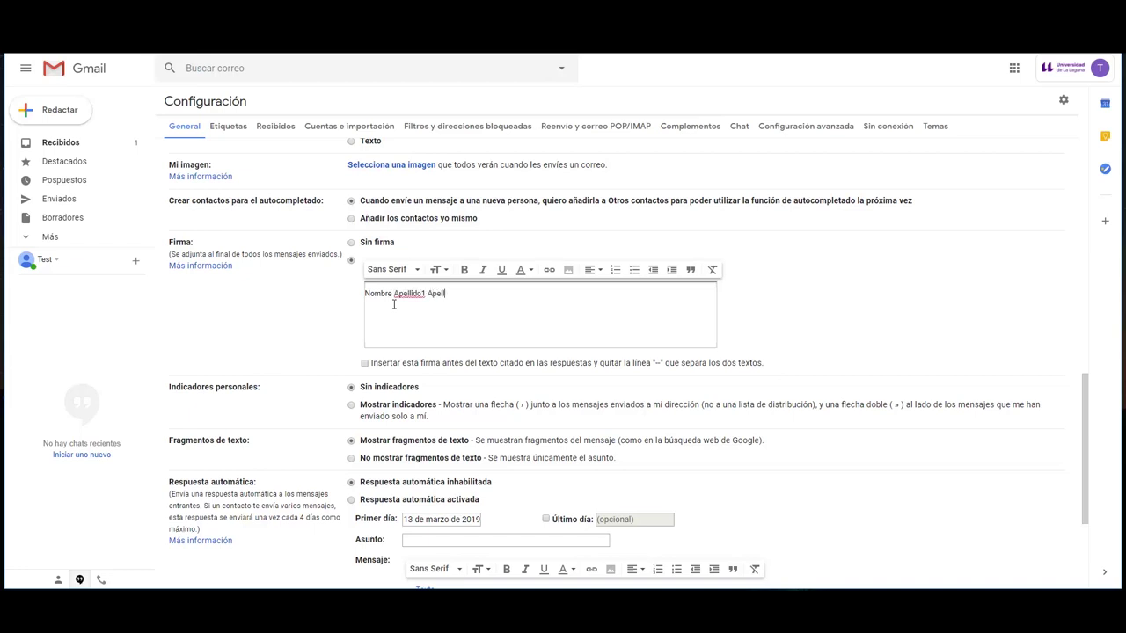
type("ido2")
key("Return")
type("aluxxxxxxxx")
key("Return")
type("Estudiante del Grado XXXXXX")
left_click(927, 472)
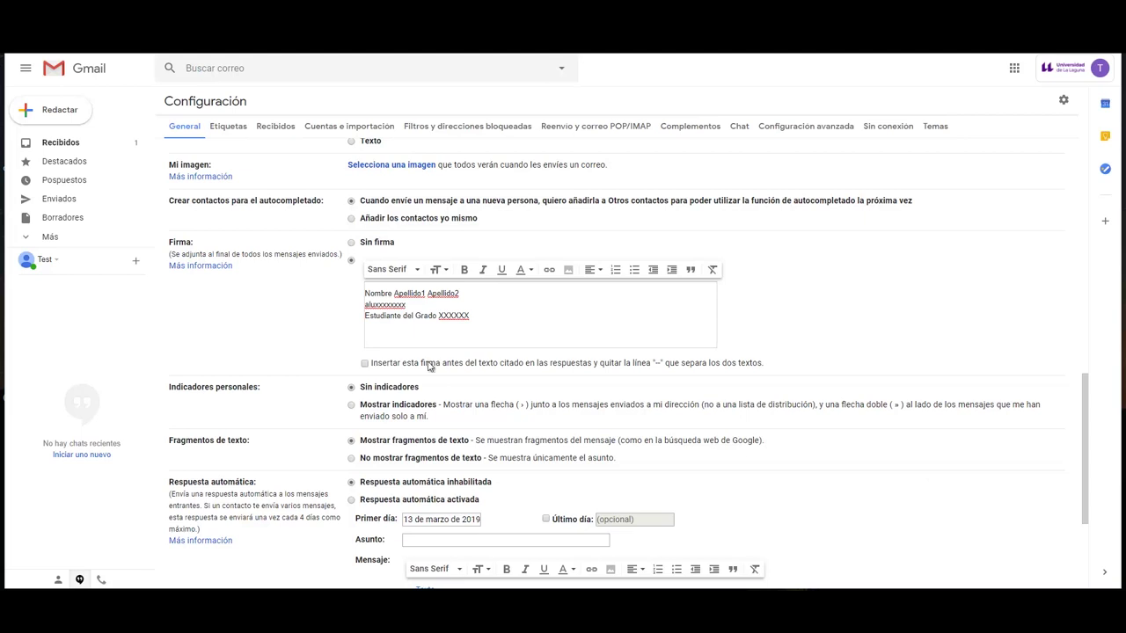
- Make the signature's name line bold and the user ID line italic
left_click_drag(471, 294, 359, 294)
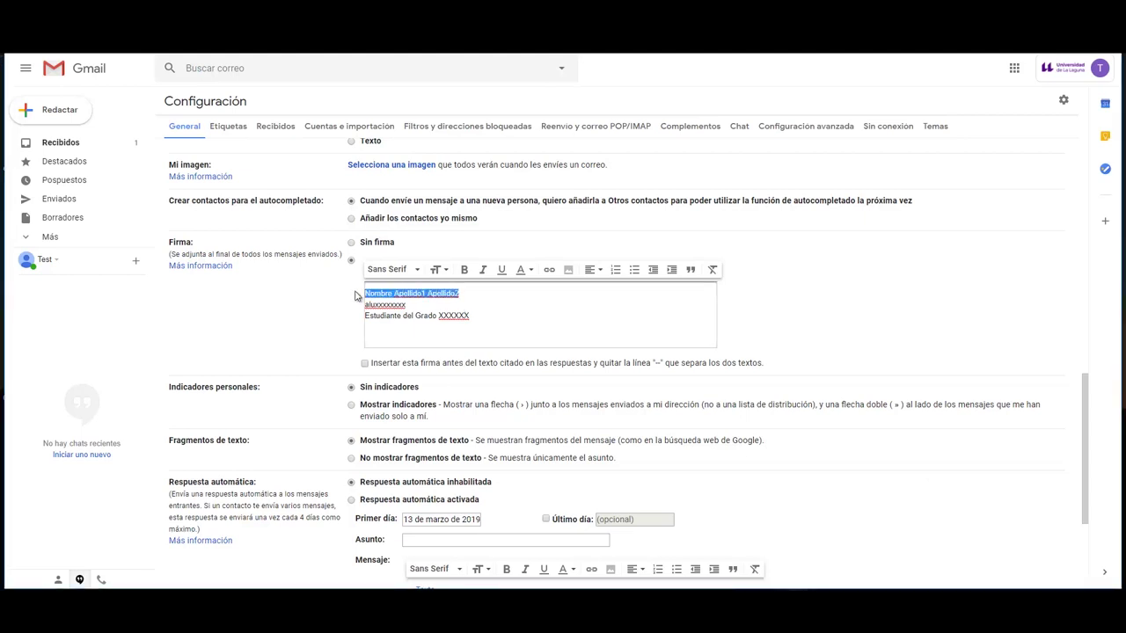
left_click(465, 272)
double_click(374, 303)
left_click(482, 269)
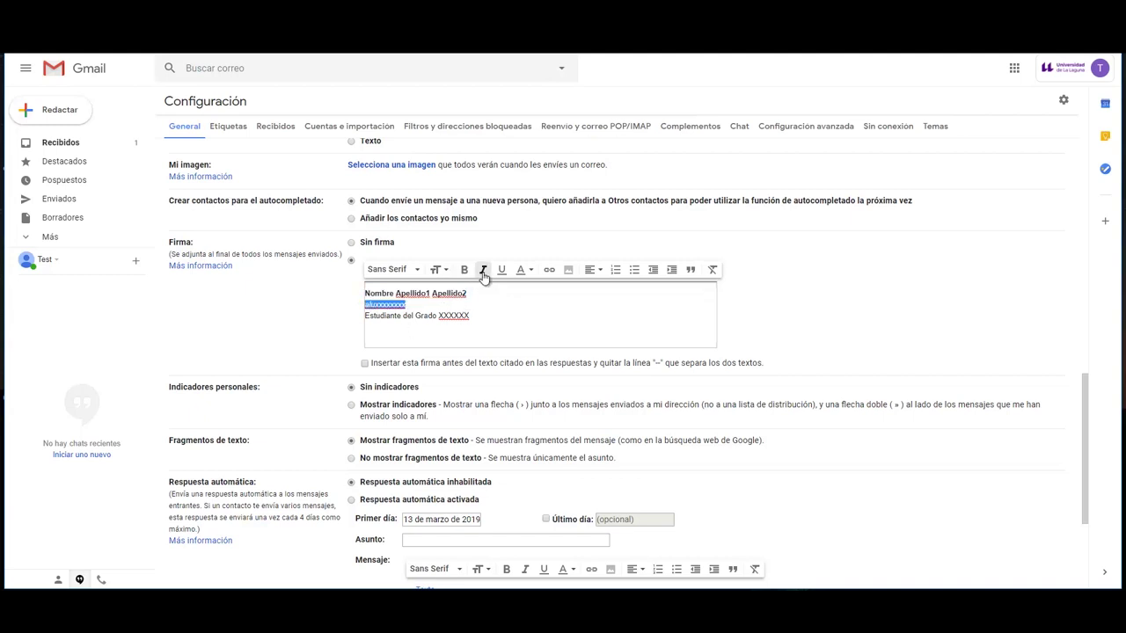
left_click(448, 331)
left_click(568, 270)
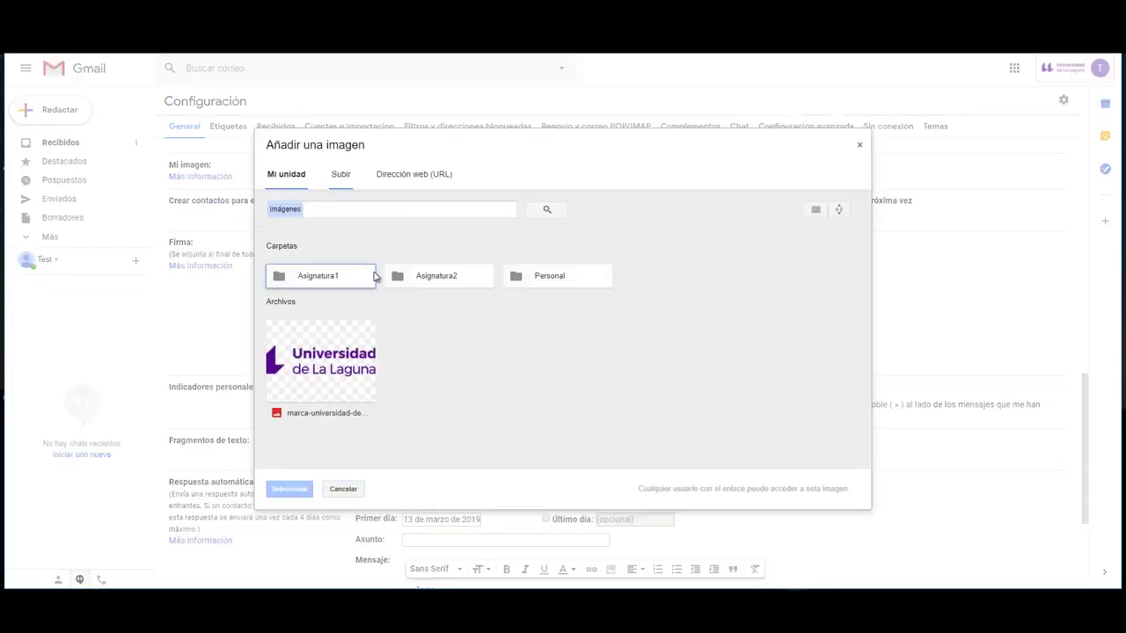
- Insert the marca-universidad logo from Mi unidad on its own line below the degree line, at medium size
left_click(320, 360)
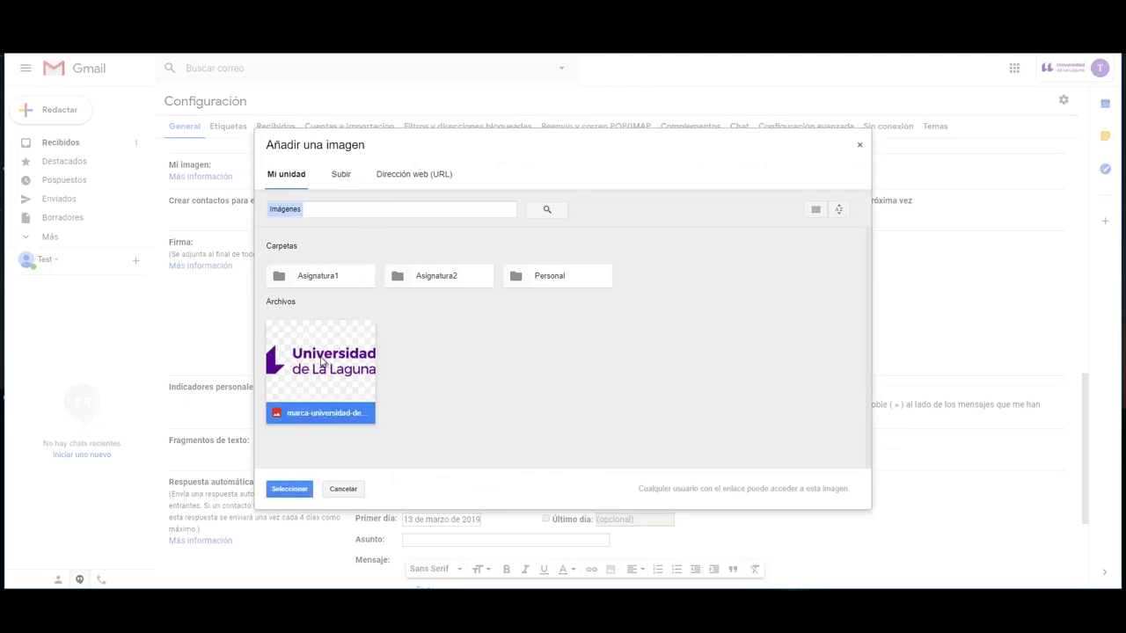
left_click(292, 490)
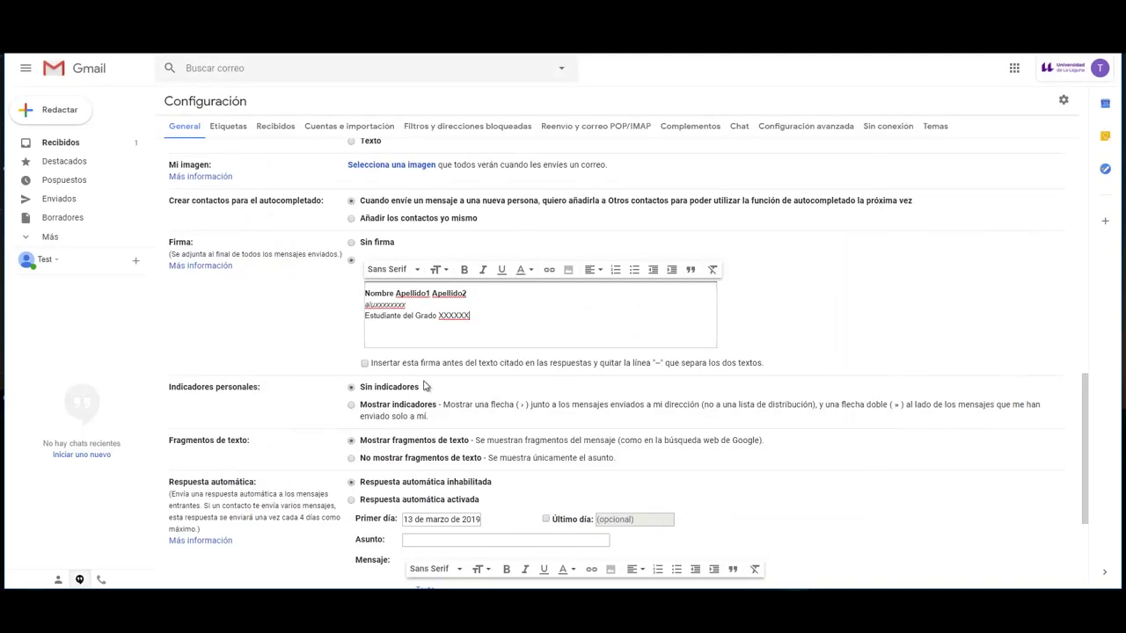
left_click(514, 413)
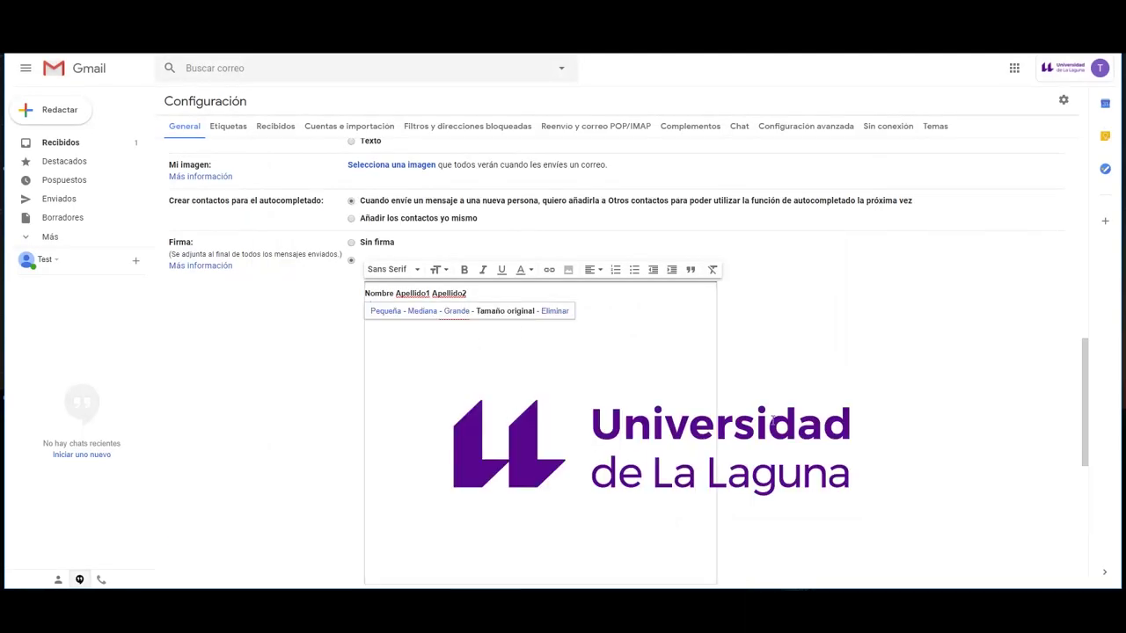
left_click(389, 314)
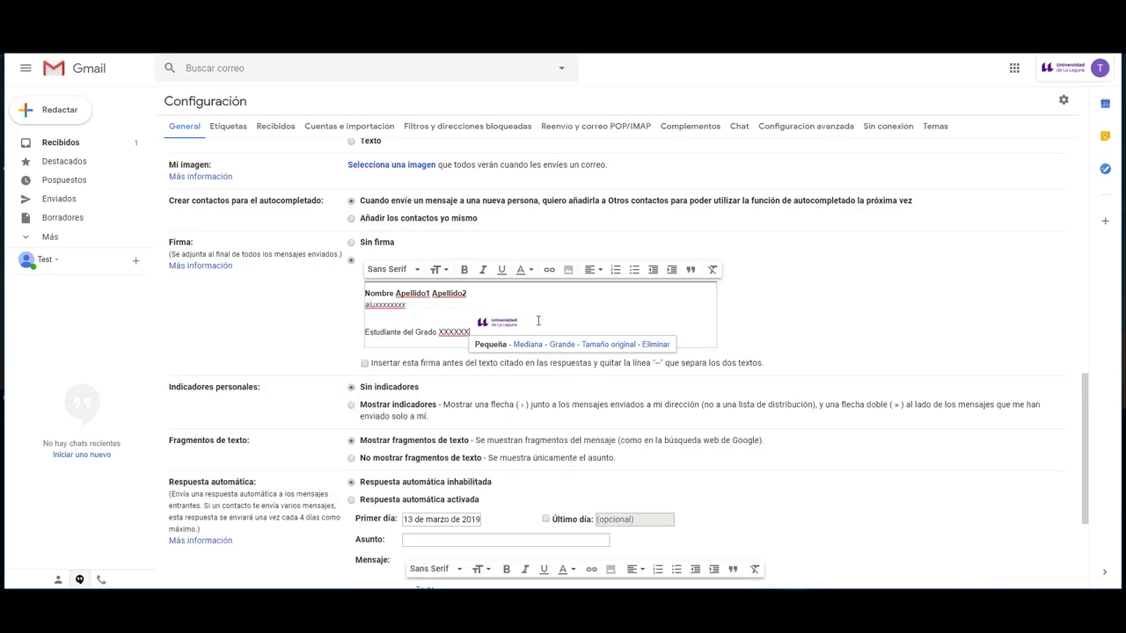
key("Return")
left_click(391, 336)
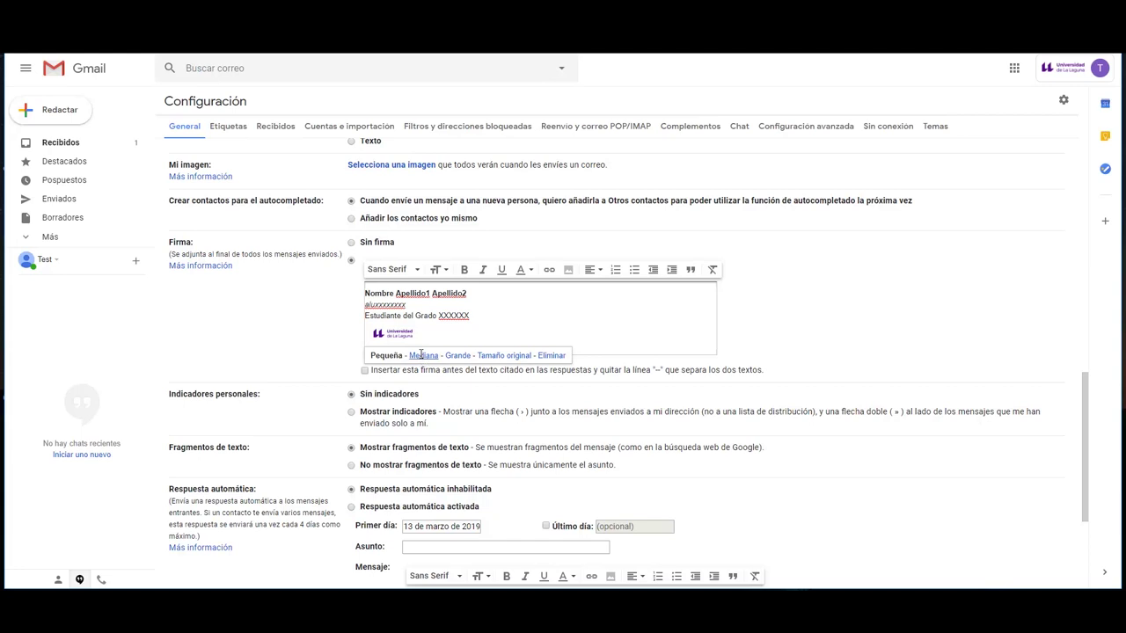
left_click(422, 355)
left_click(567, 355)
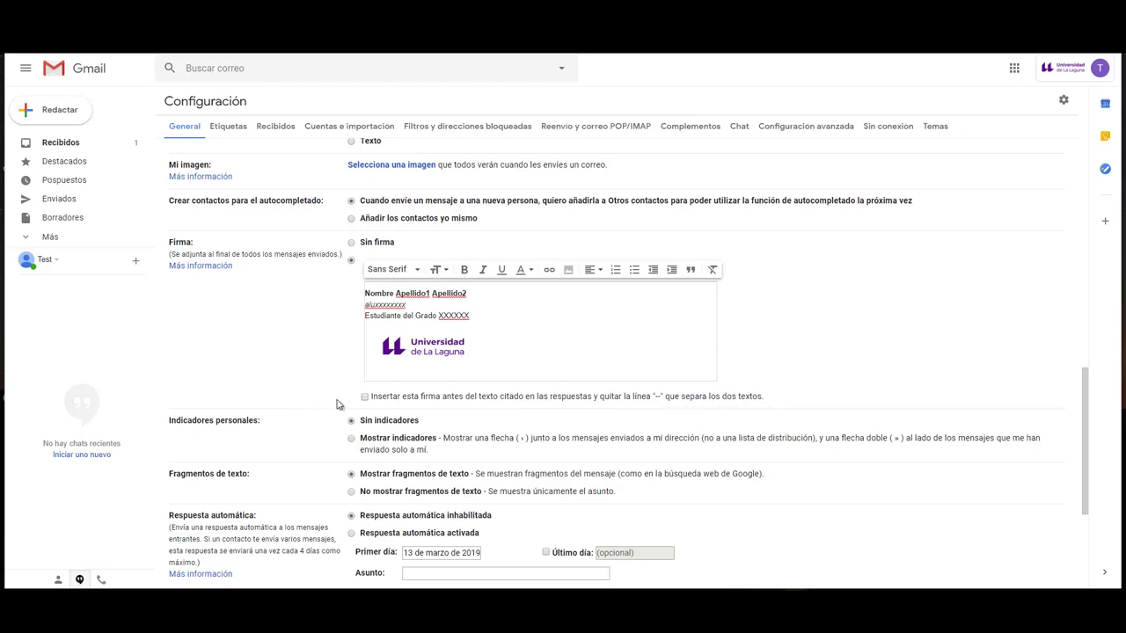
- Place the signature before quoted text in replies and save the settings
left_click(364, 396)
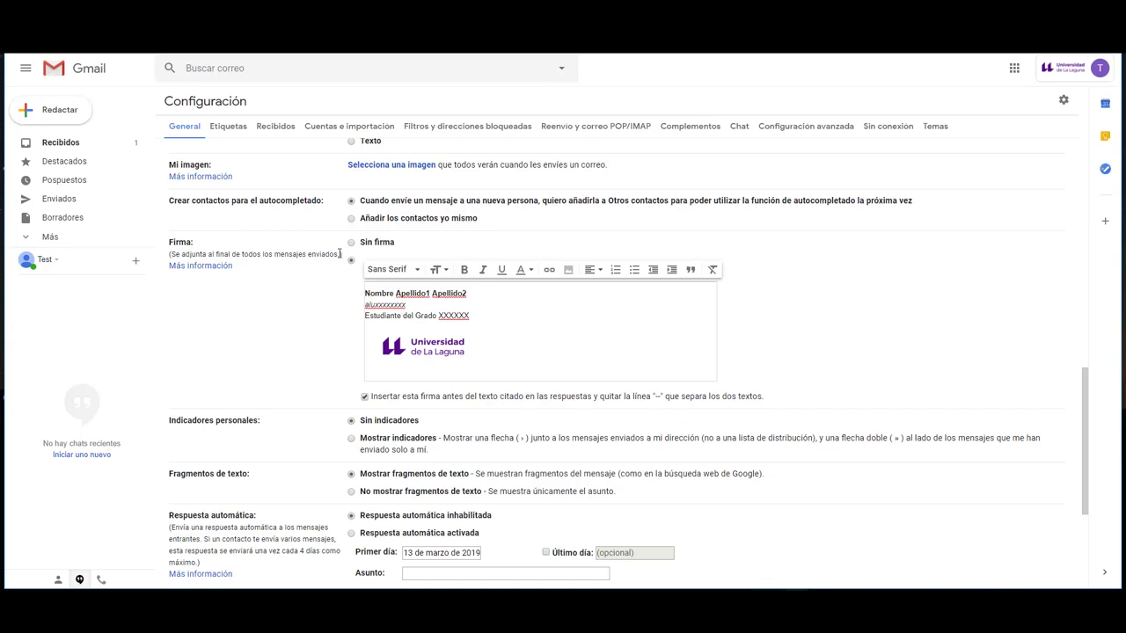
scroll(534, 437, "down", 3)
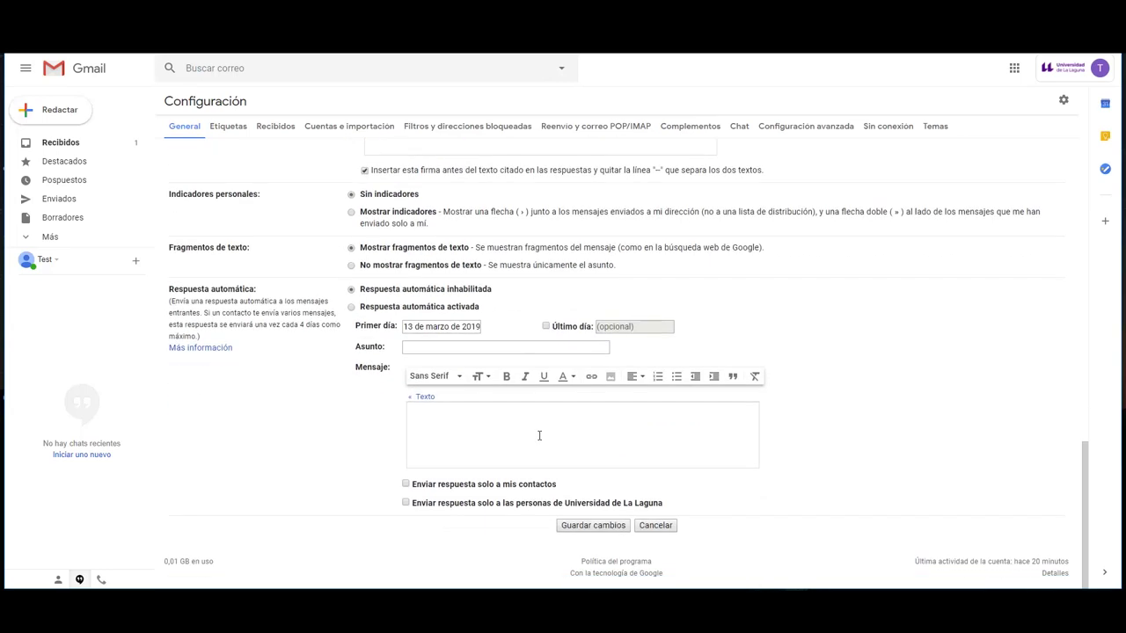
left_click(584, 526)
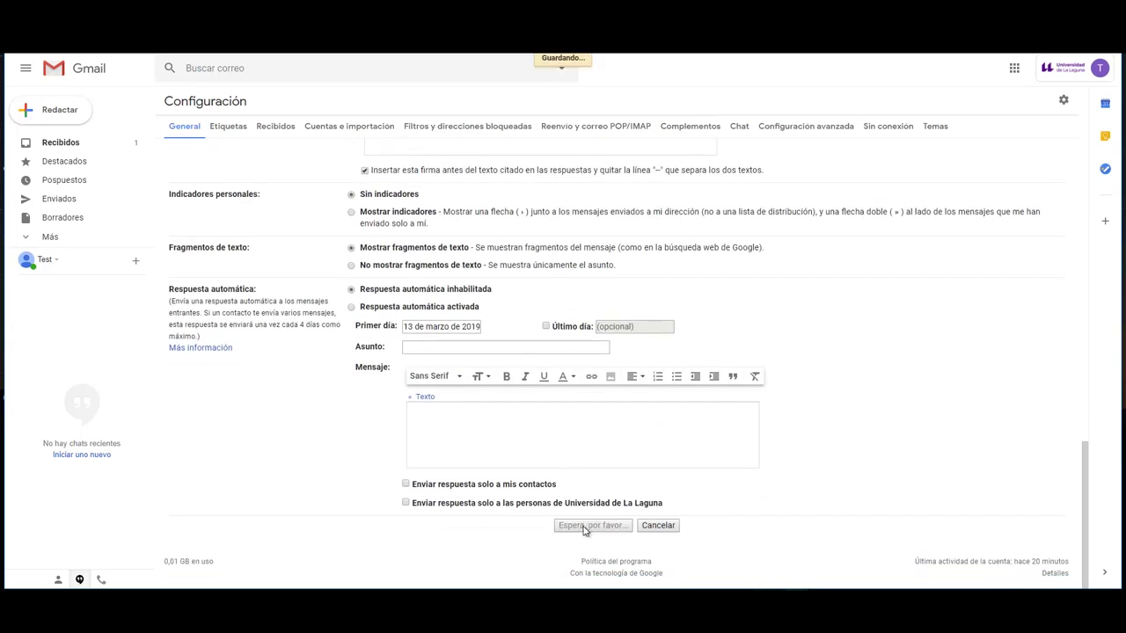
- Compose a new message with the body 'Hola, este es un mensaje de prueba.' above the signature
left_click(56, 114)
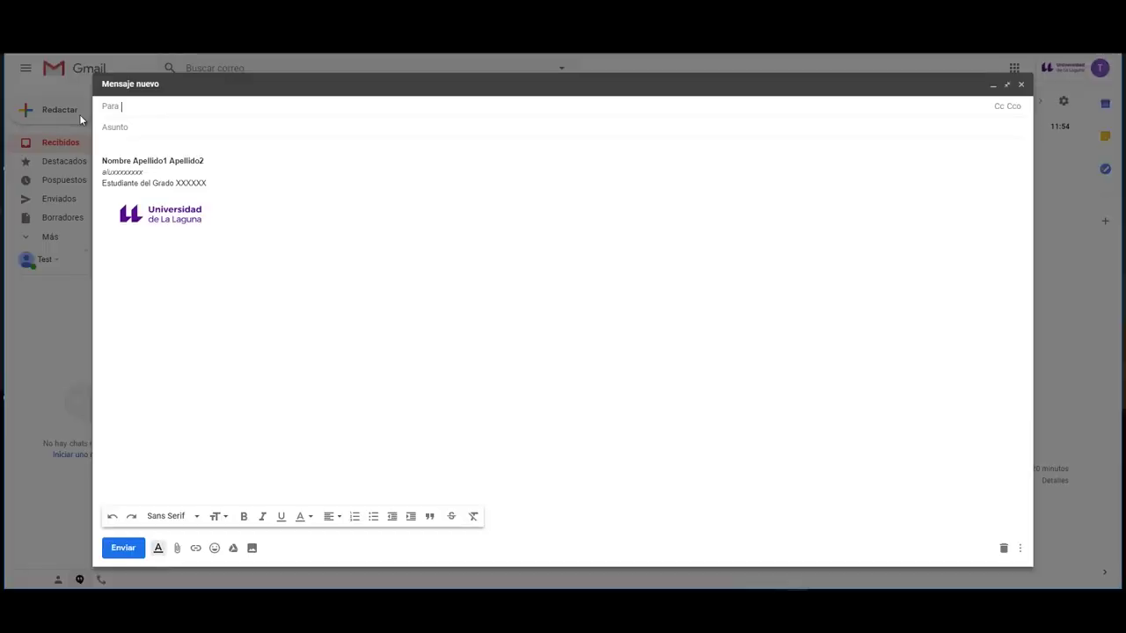
left_click(119, 149)
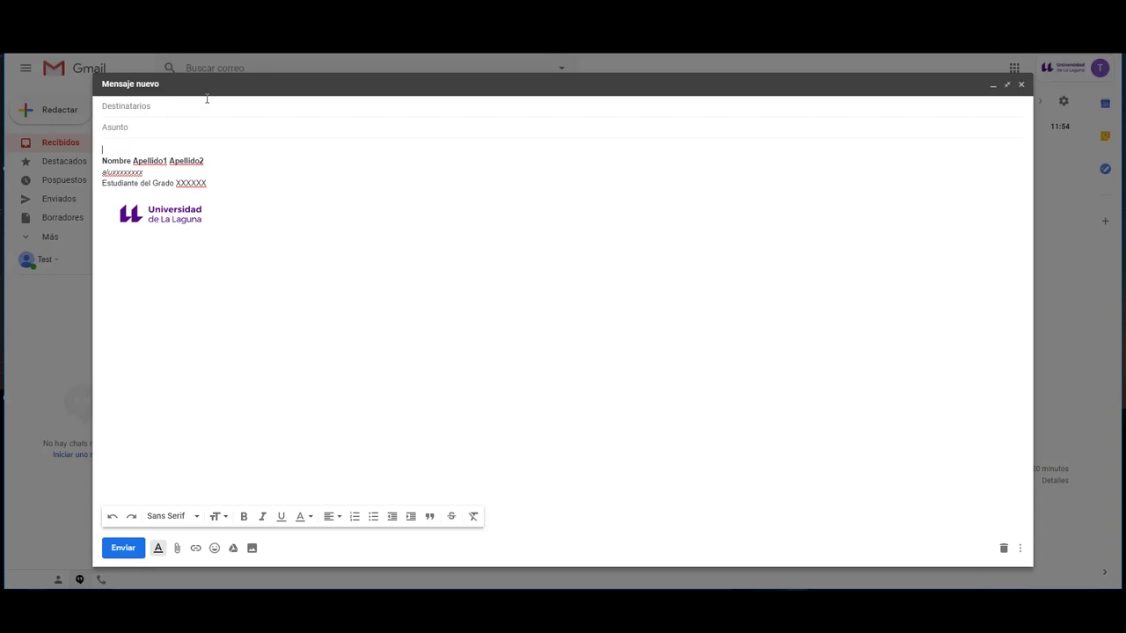
type("Hola, este es un mensaje de prueba.")
key("Return")
key("Return")
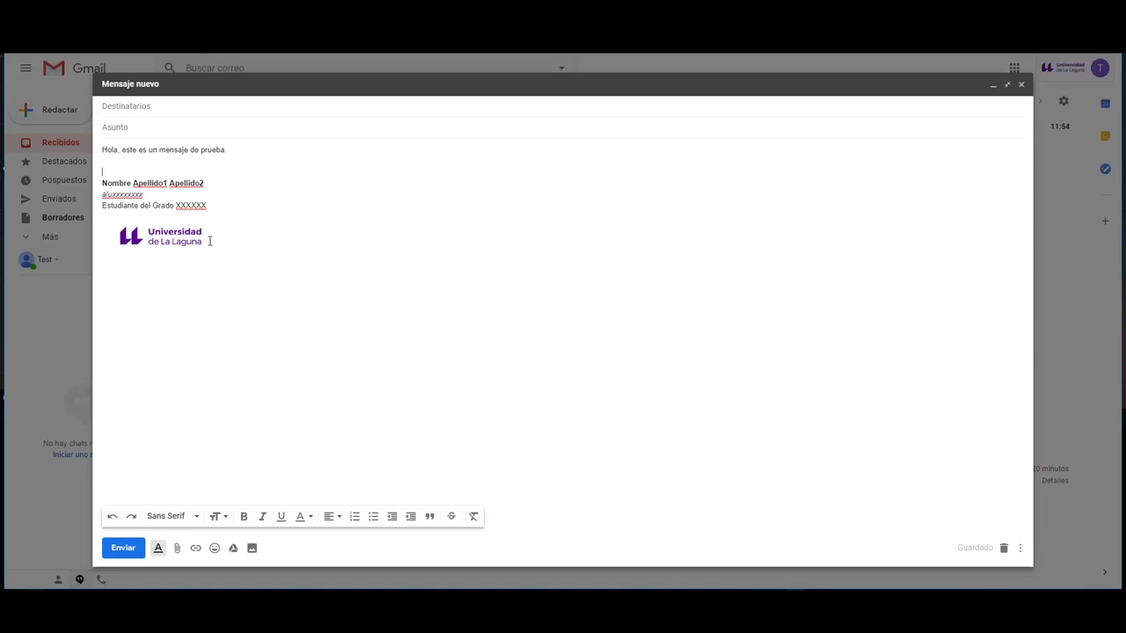
key("ctrl+b")
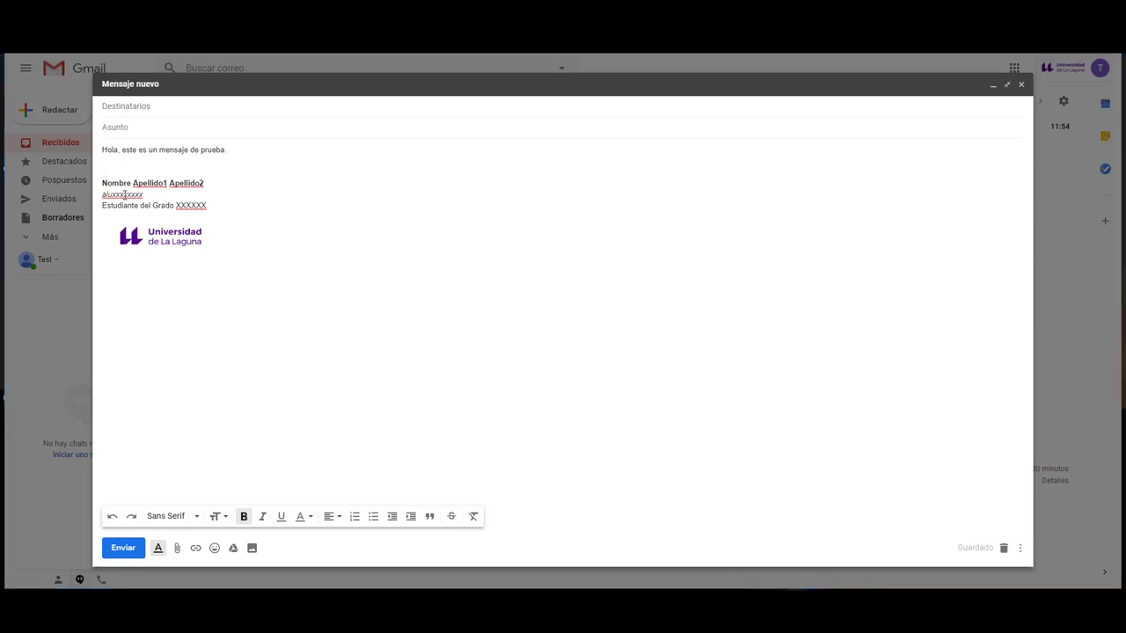
- Delete the user ID line from the draft's signature
double_click(118, 194)
key("BackSpace")
key("Delete")
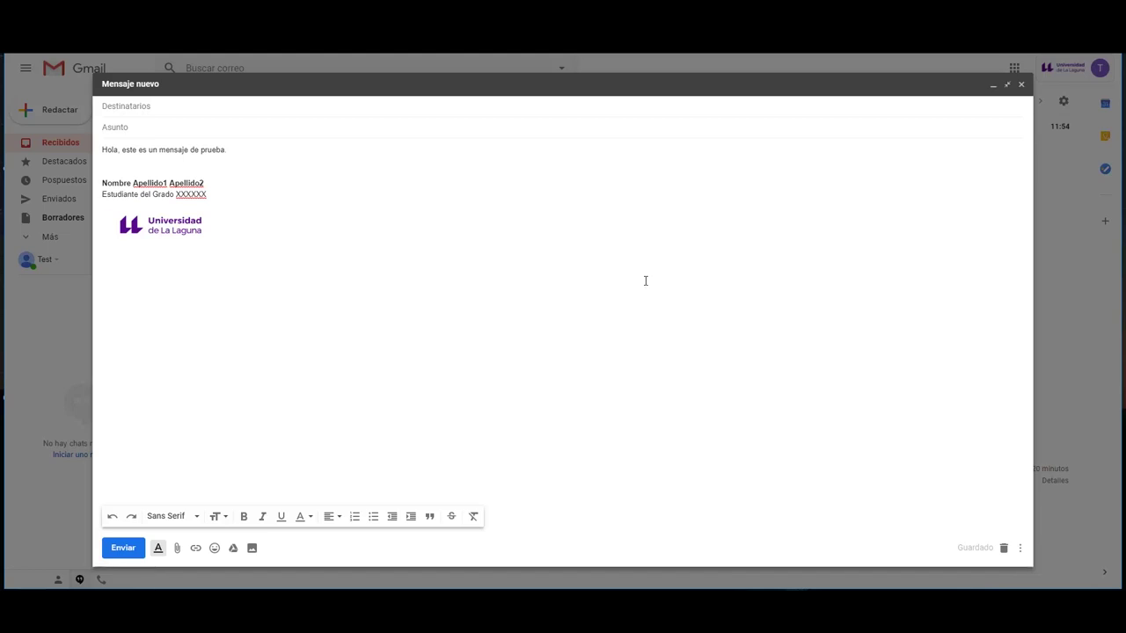
- Close the test draft, draft a 'Hola' reply to the ULLmedia Test email showing quoted text, and return to the inbox
left_click(1021, 84)
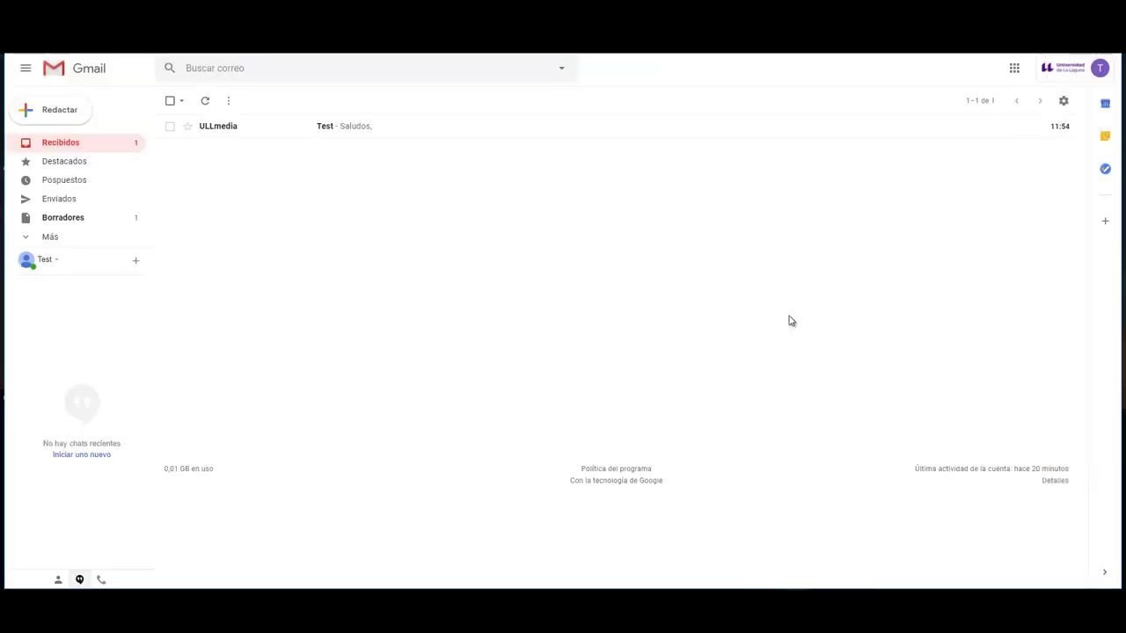
left_click(431, 131)
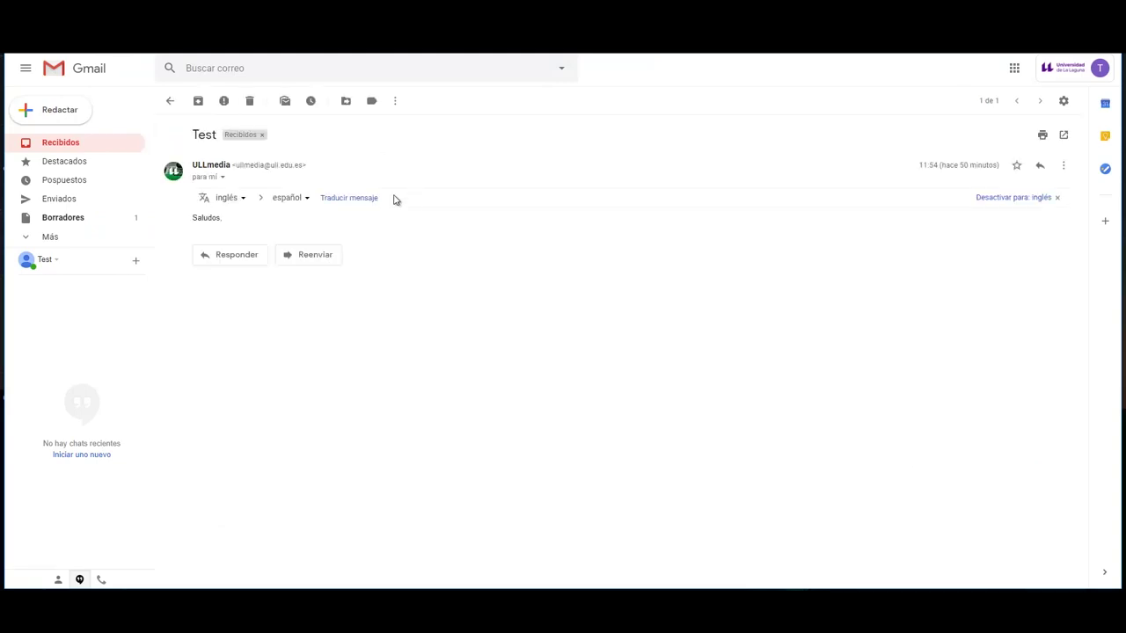
left_click(236, 256)
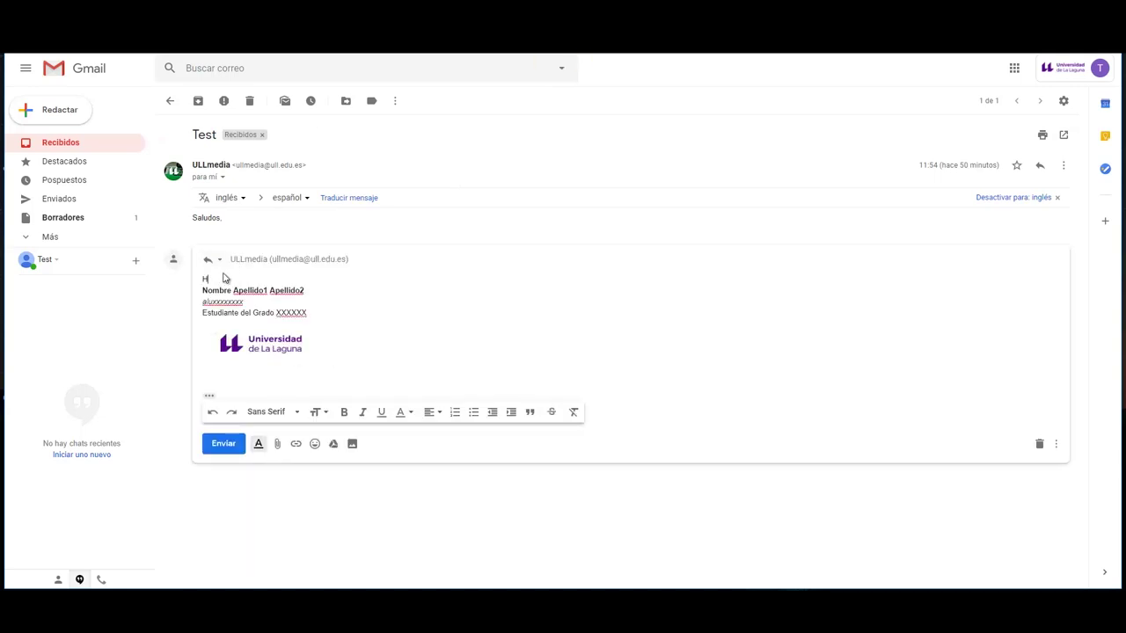
type("Hola")
key("Return")
key("Return")
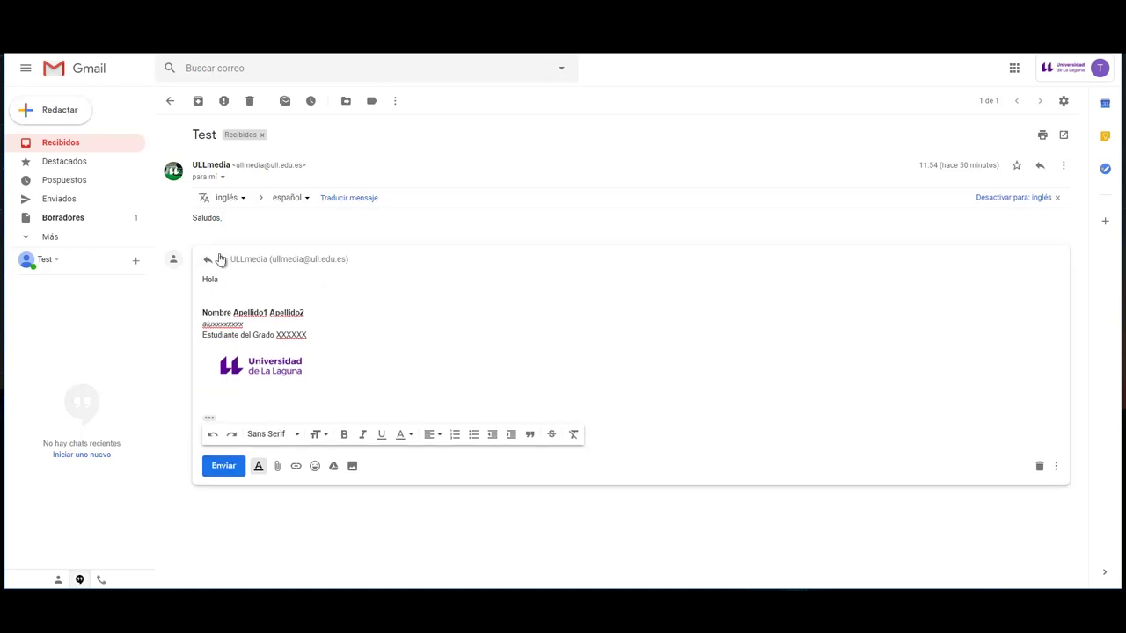
left_click(209, 419)
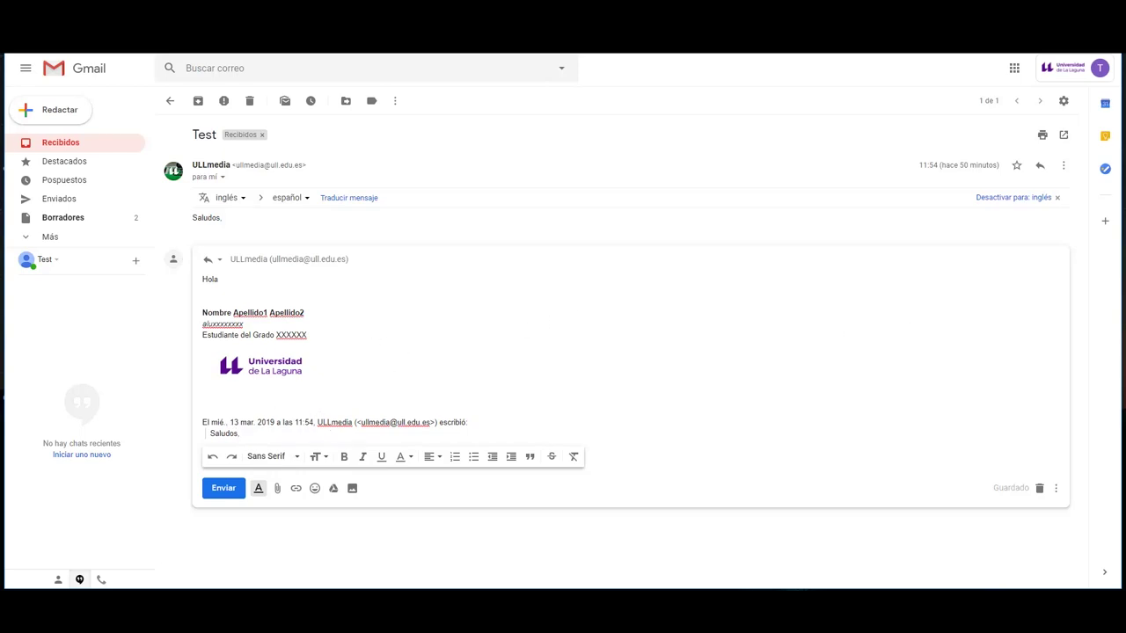
left_click(76, 143)
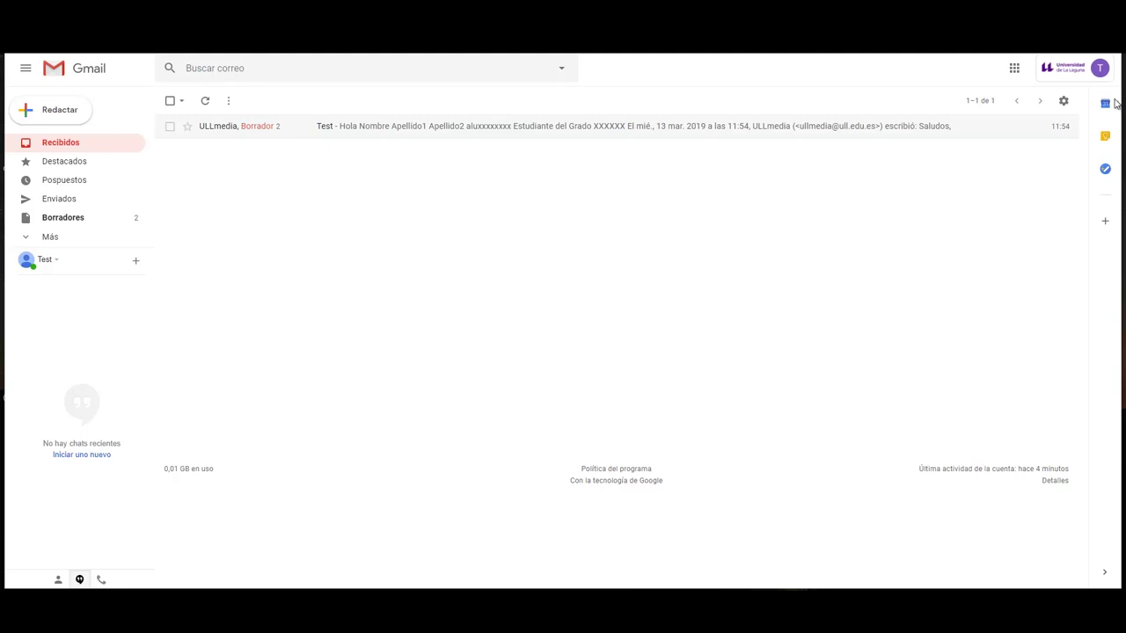
- Change the undo-send cancellation period from 5 to 30 seconds in General settings
left_click(1063, 102)
left_click(967, 173)
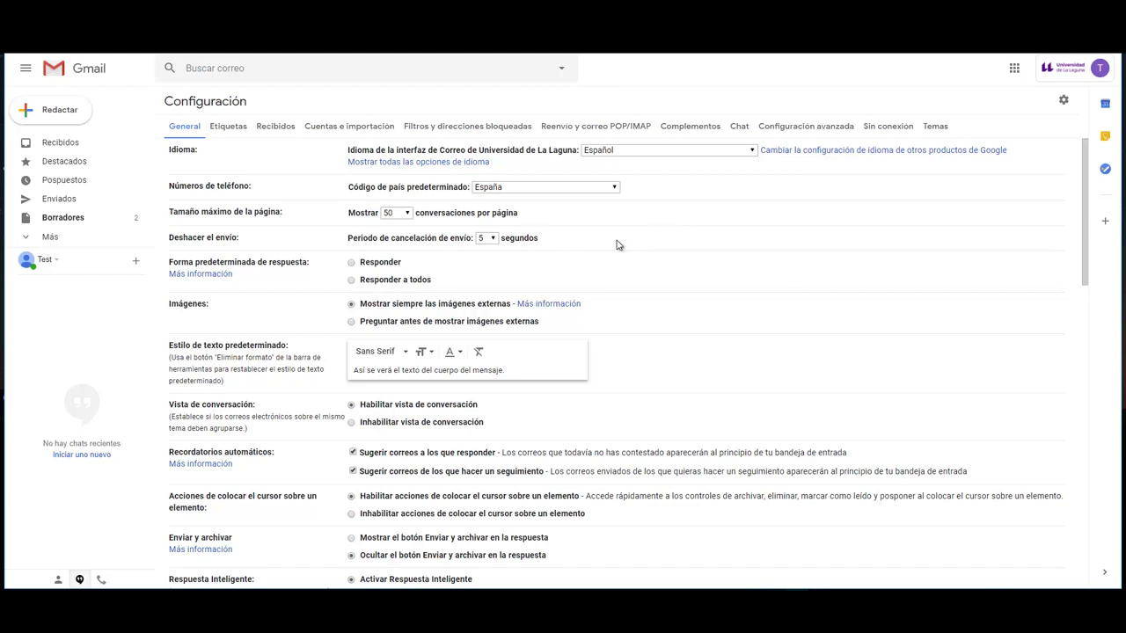
left_click(491, 239)
left_click(484, 244)
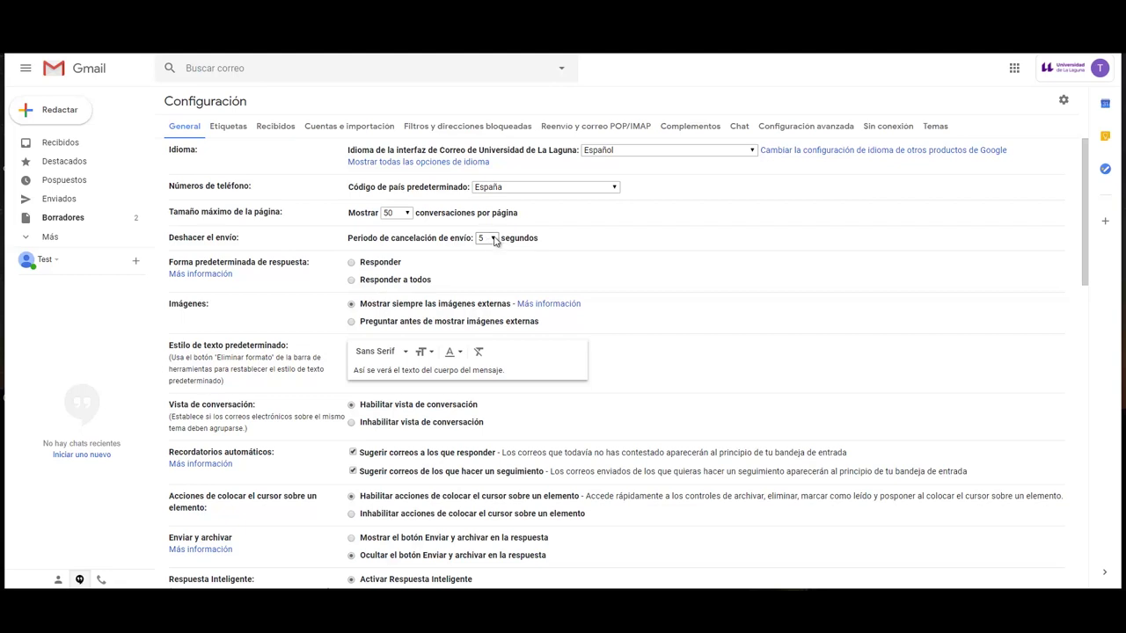
left_click(493, 239)
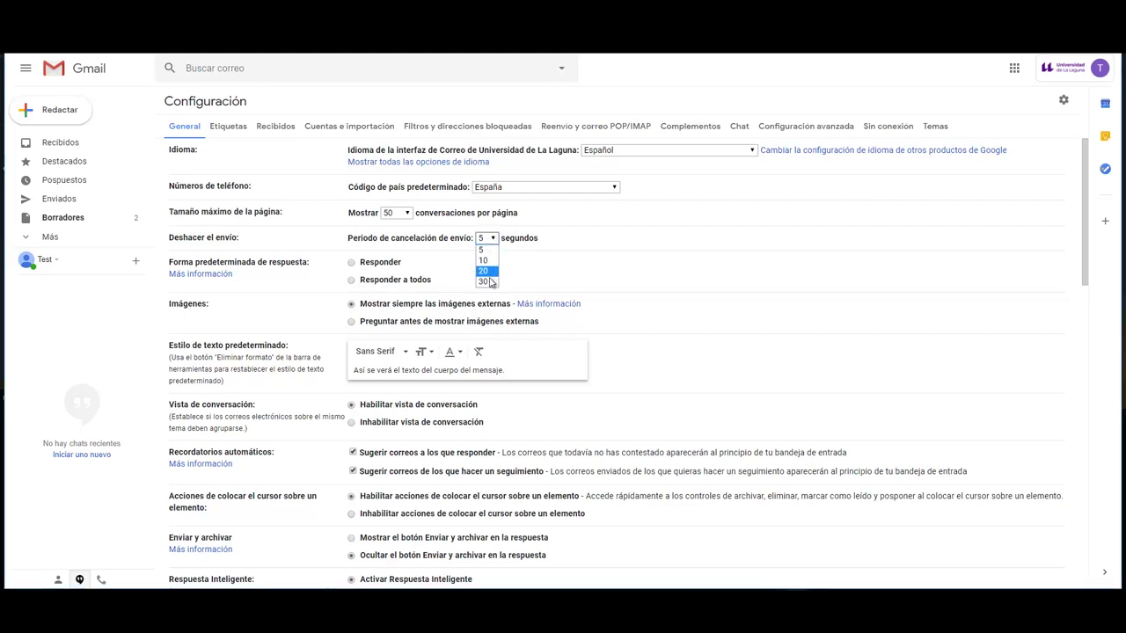
left_click(487, 282)
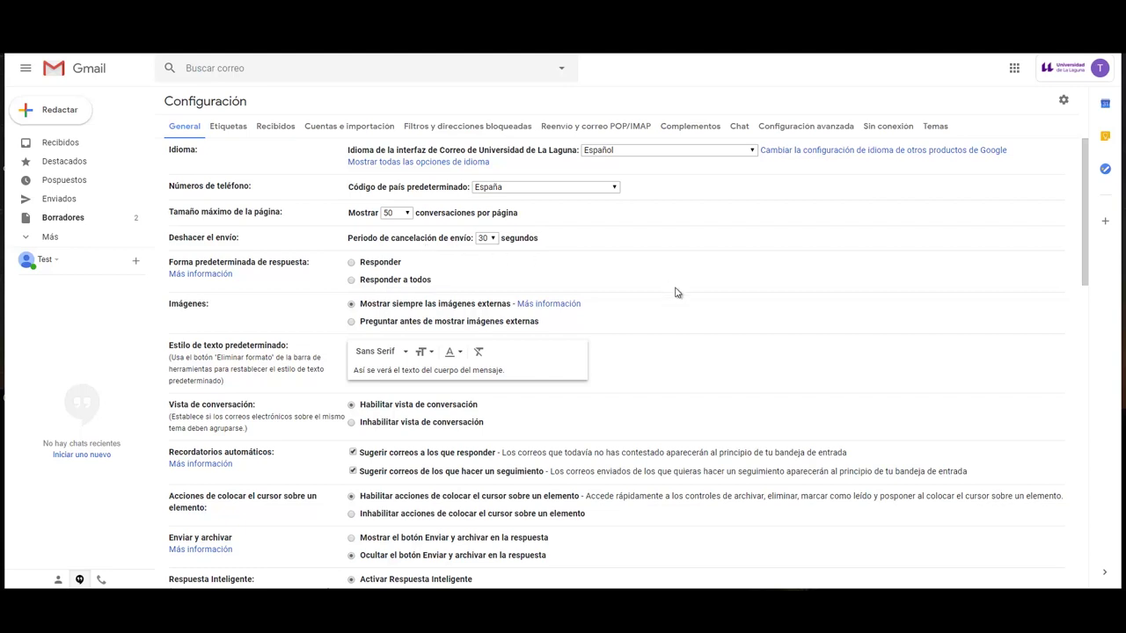
scroll(613, 352, "down", 15)
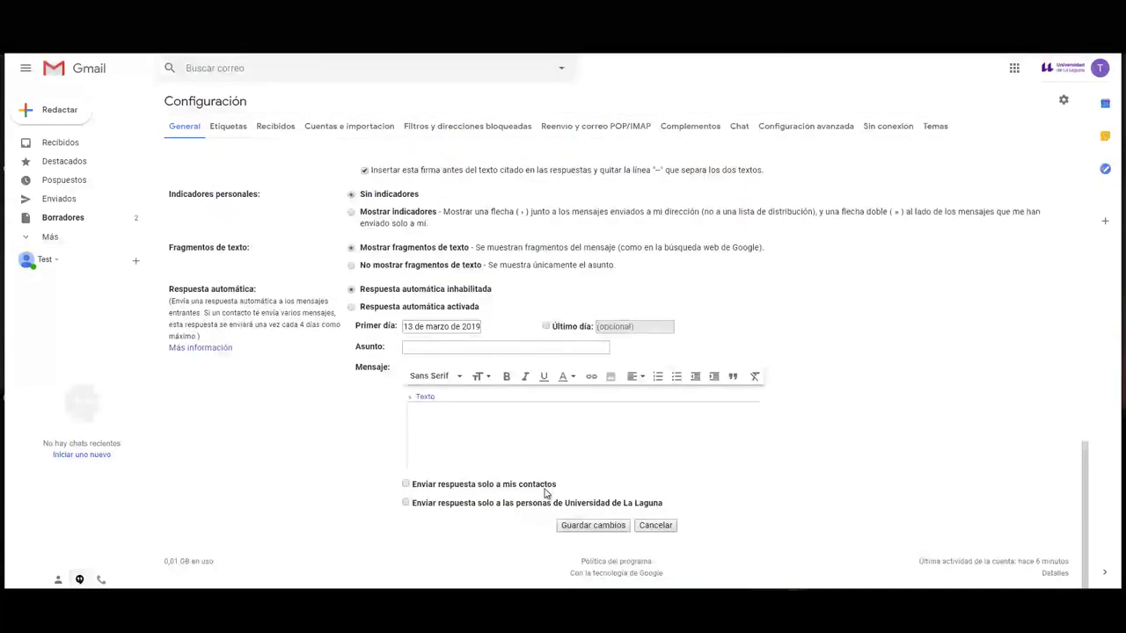
- Save the settings, then send a message to the ULLmedia address with subject Prueba and body Test
left_click(594, 525)
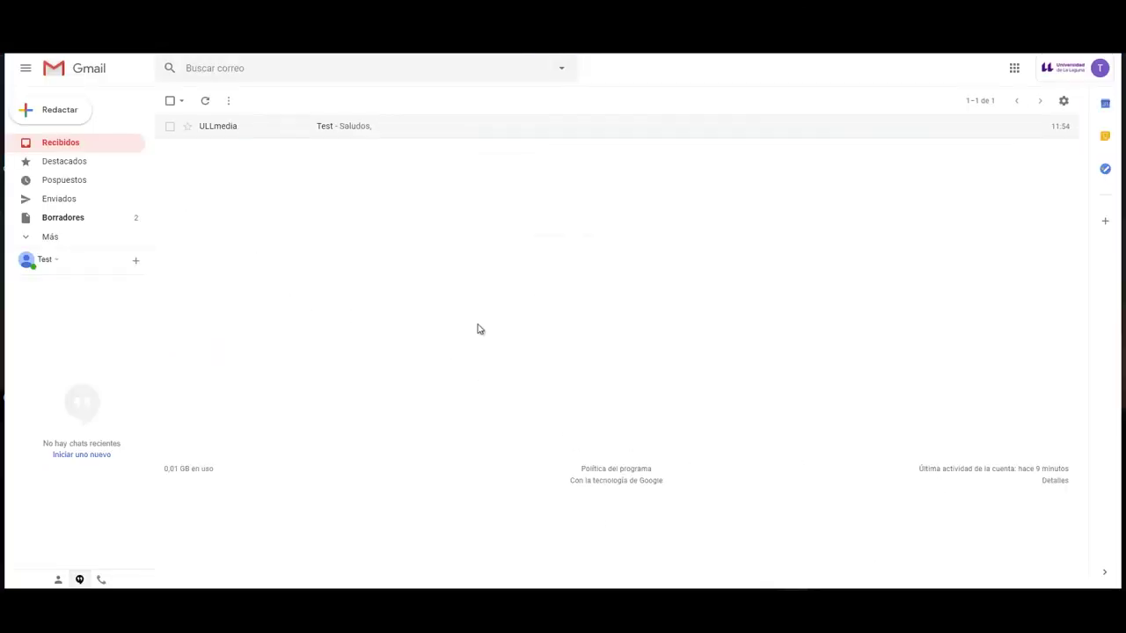
left_click(56, 118)
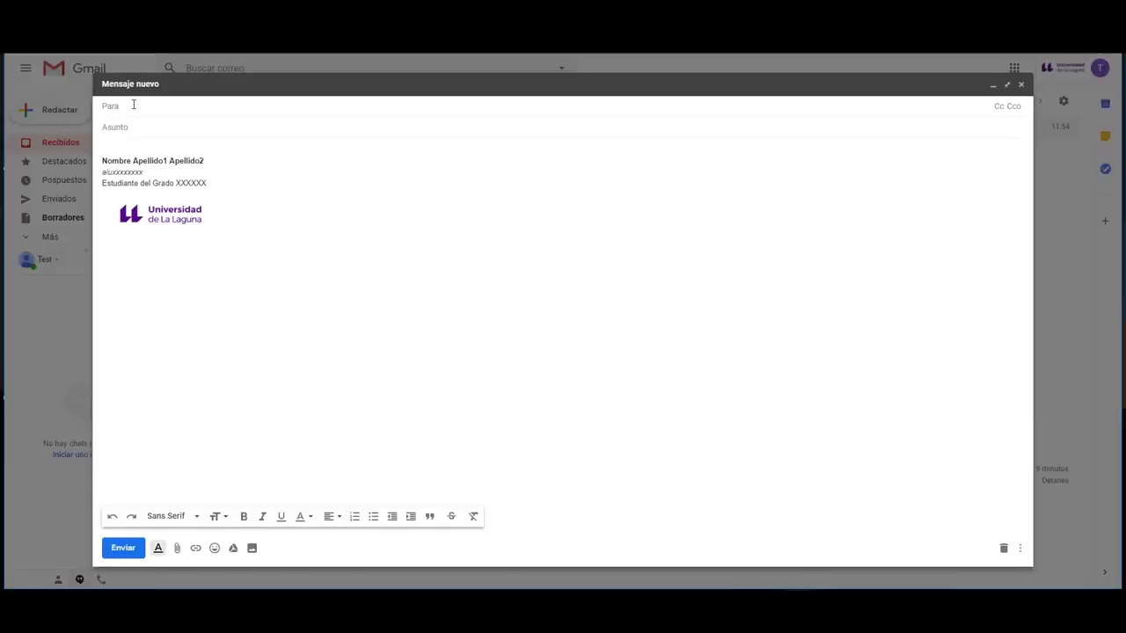
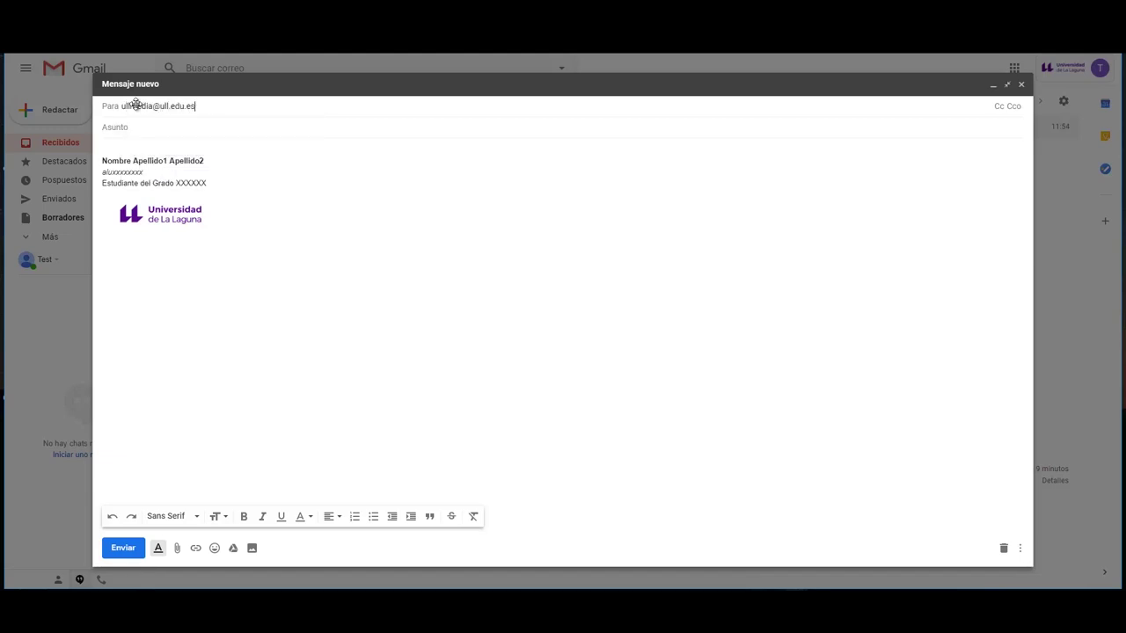
key("Tab")
type("Prueba")
key("Tab")
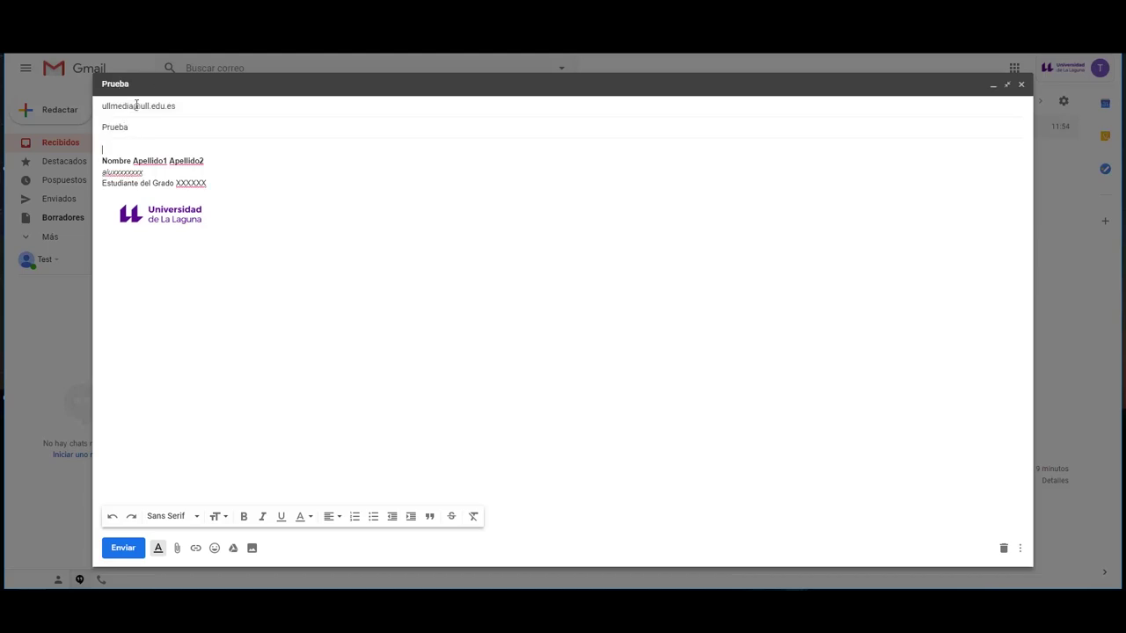
type("Test")
key("Return")
key("Return")
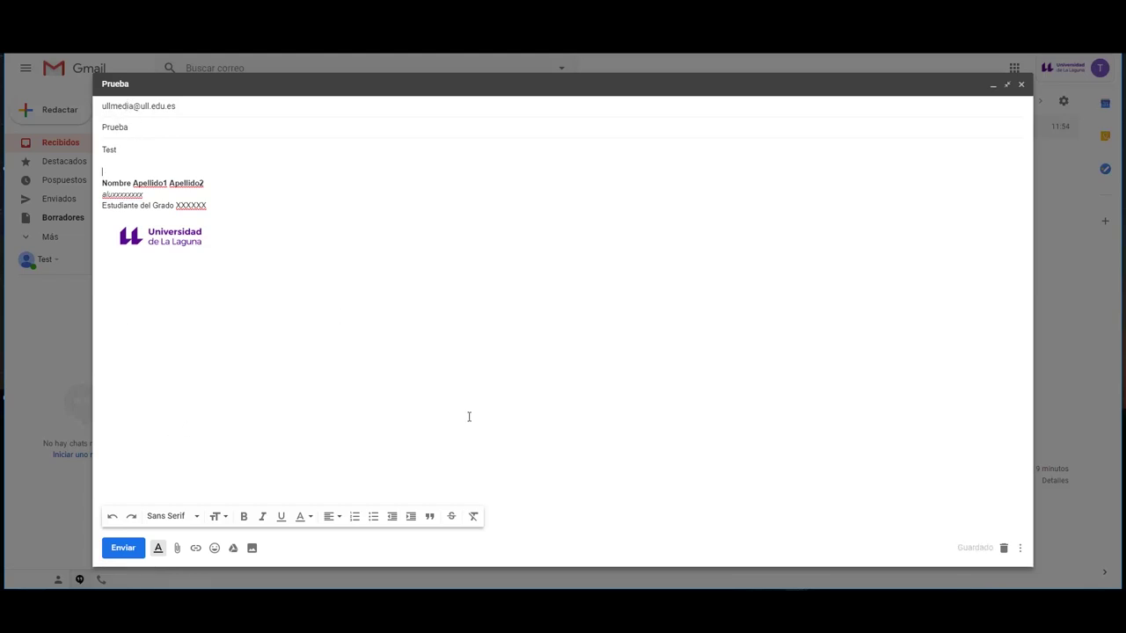
left_click(124, 557)
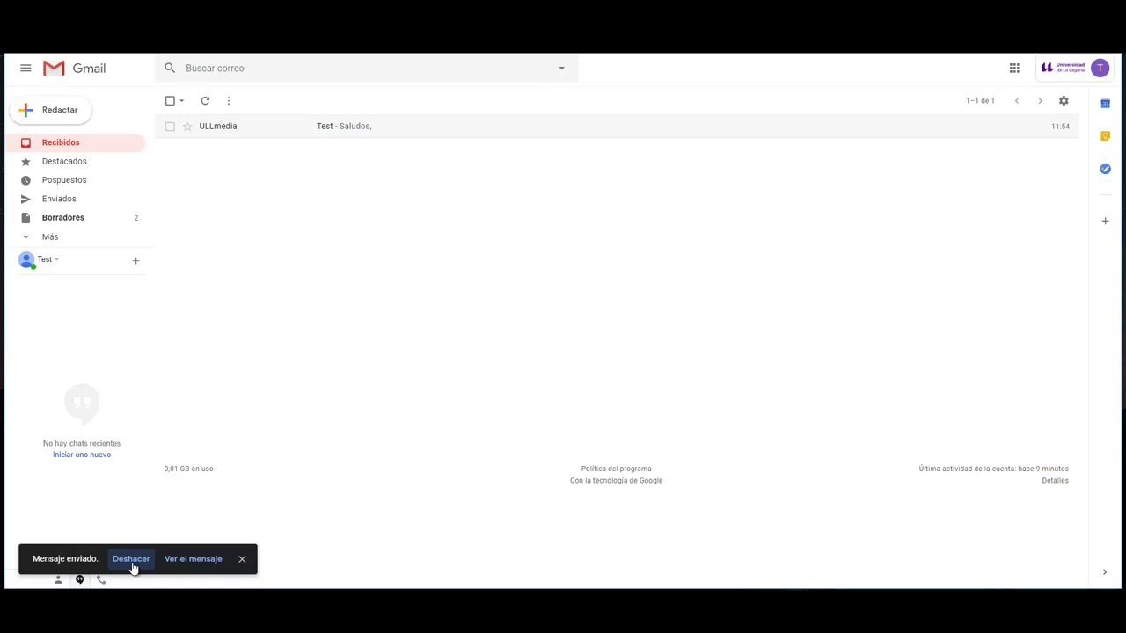
- Undo the send, append 'hola' to the body, add a second university recipient and resend
left_click(131, 559)
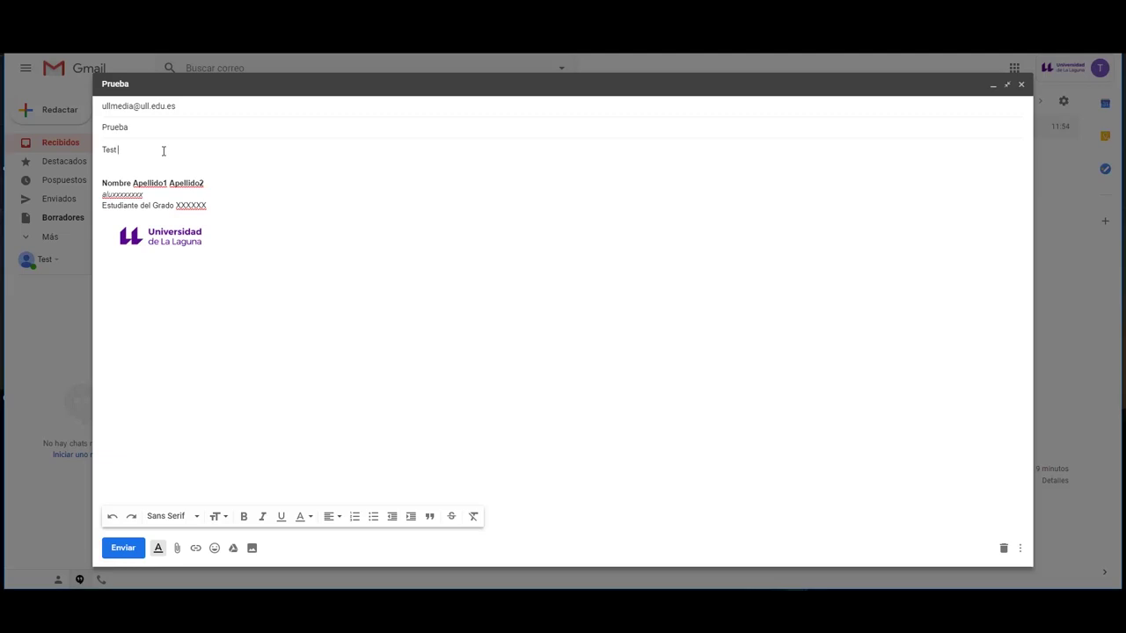
type("hola")
left_click(224, 108)
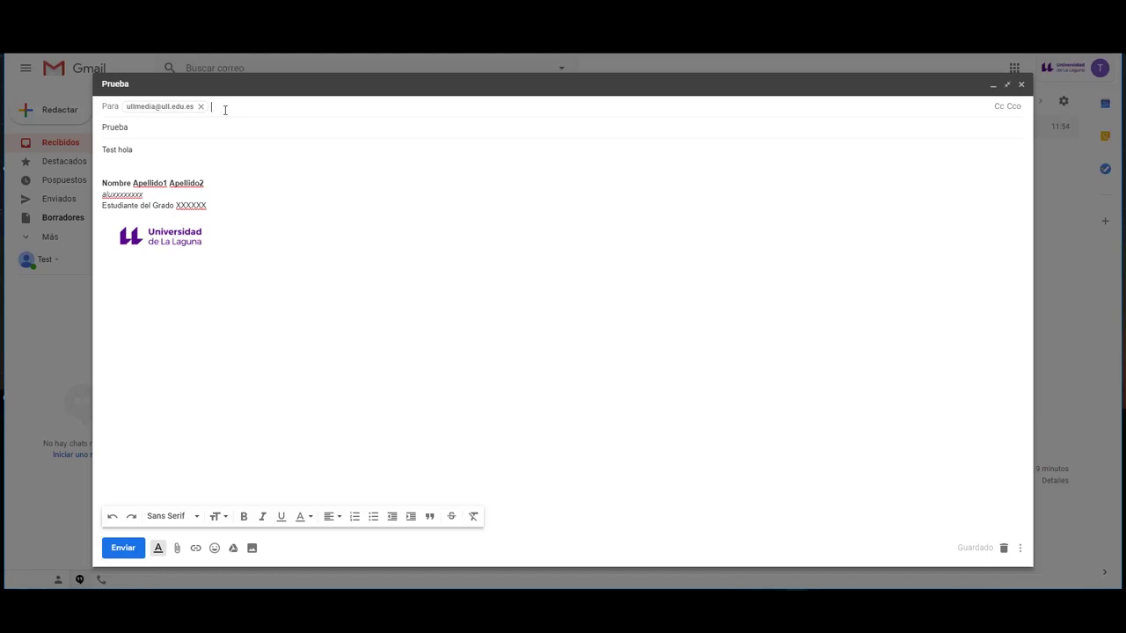
key("Return")
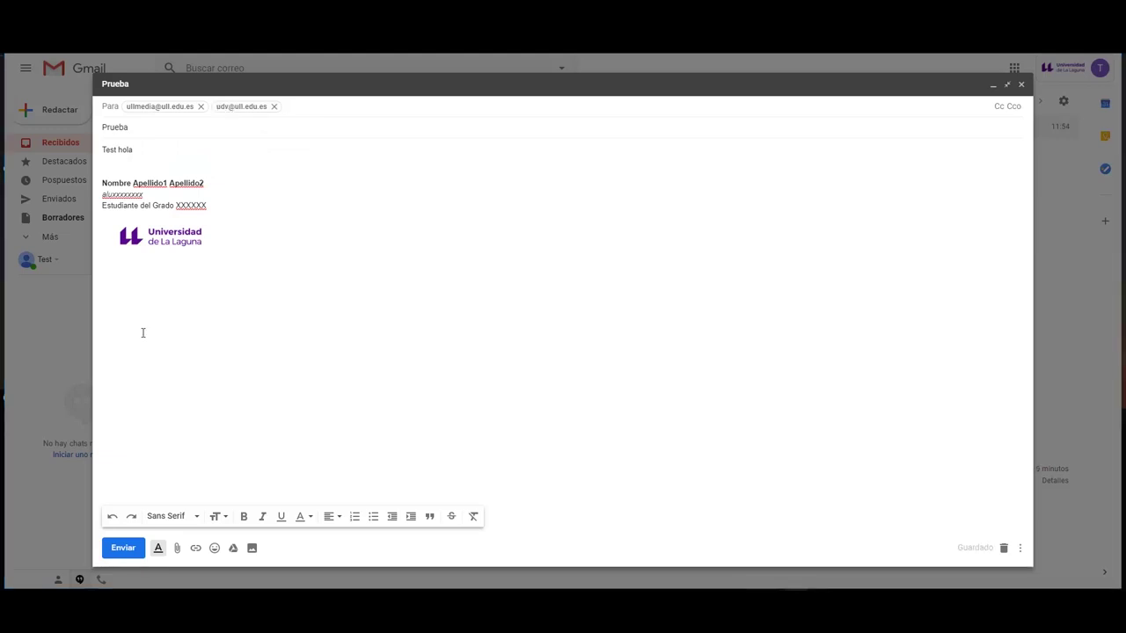
left_click(123, 548)
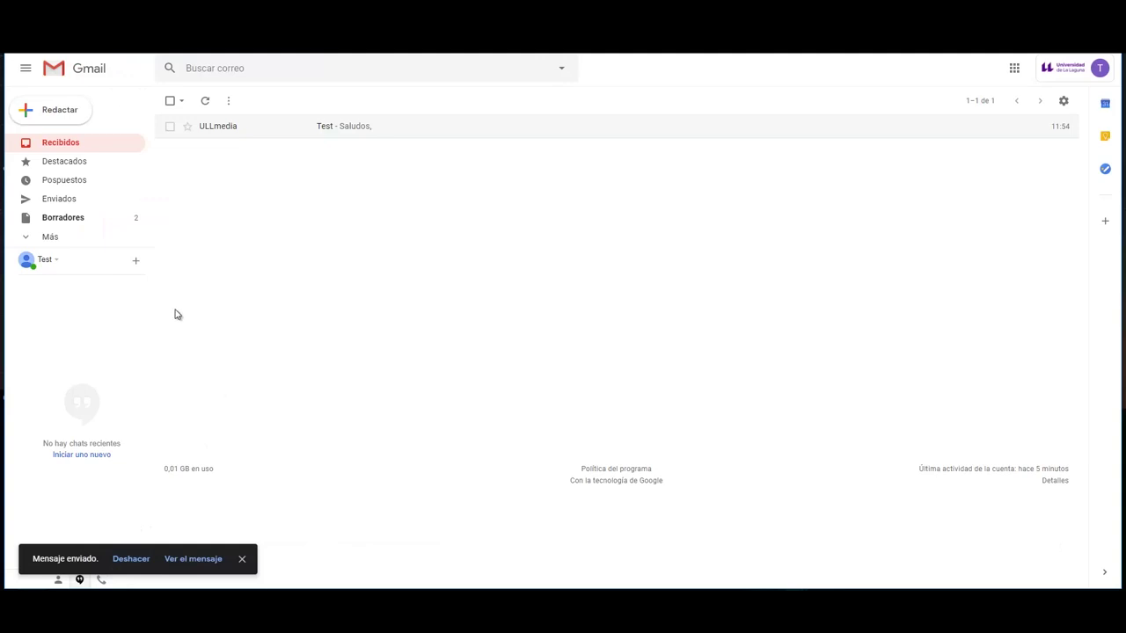
left_click(72, 165)
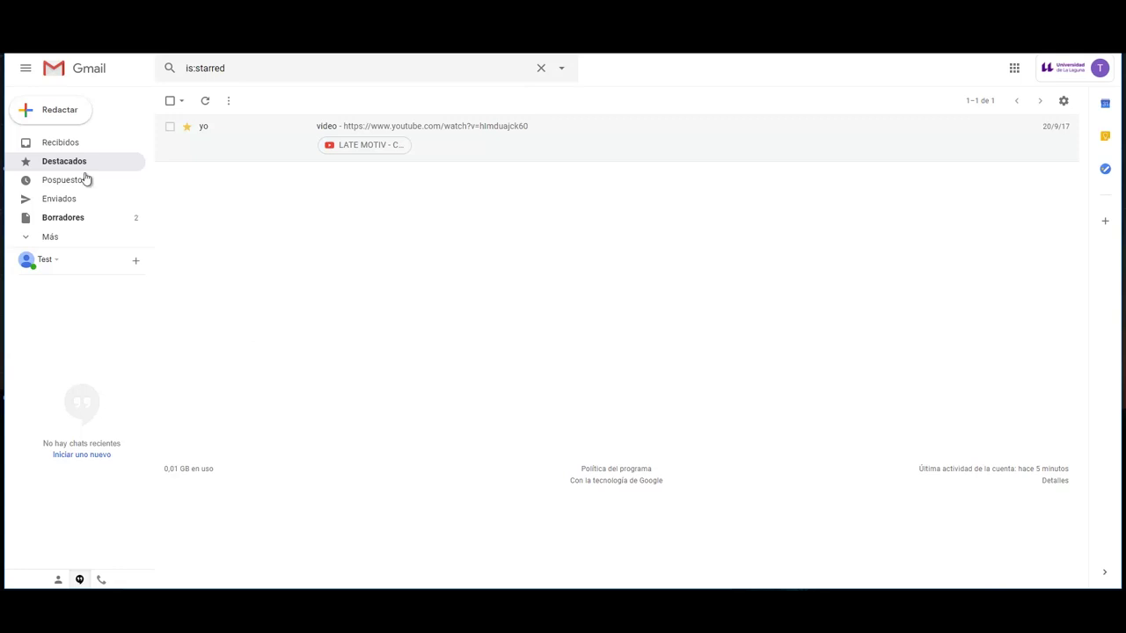
left_click(71, 145)
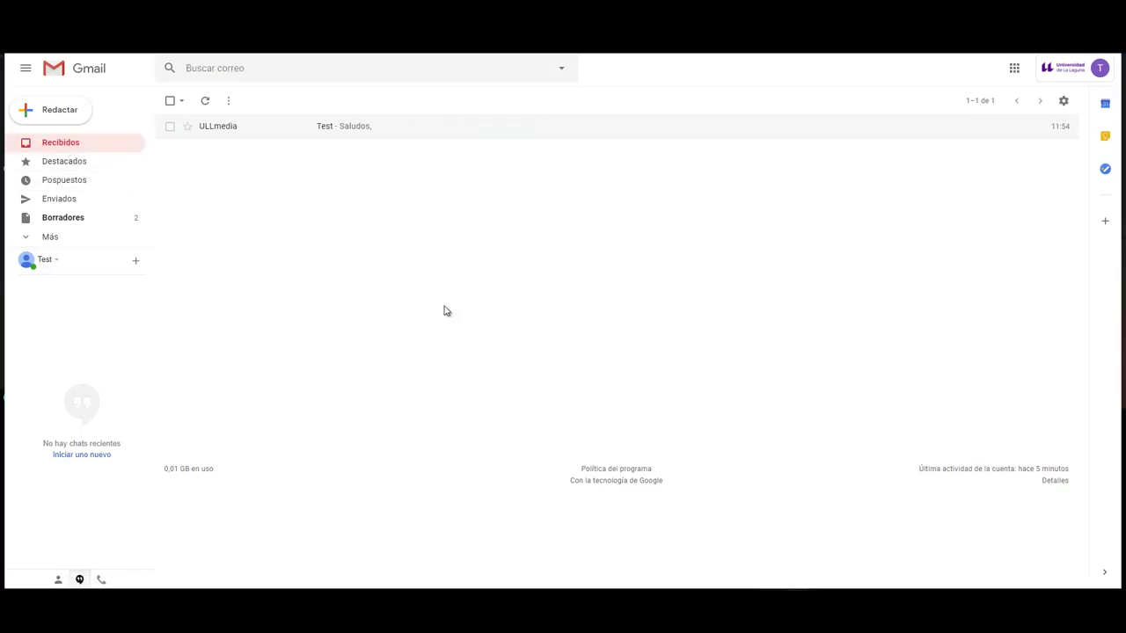